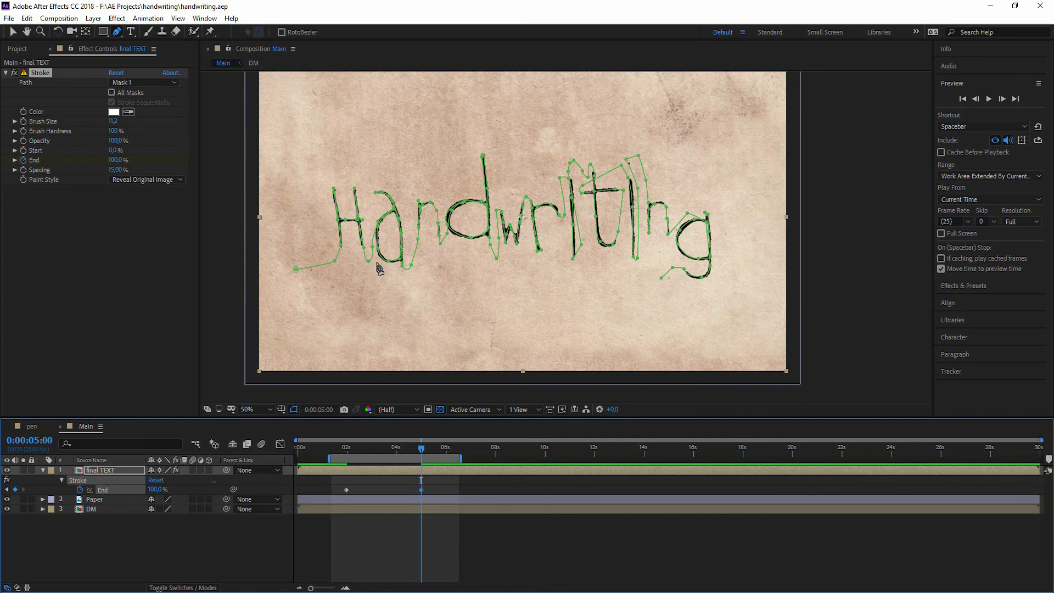
- Set the viewer's preview resolution to Full
left_click(155, 553)
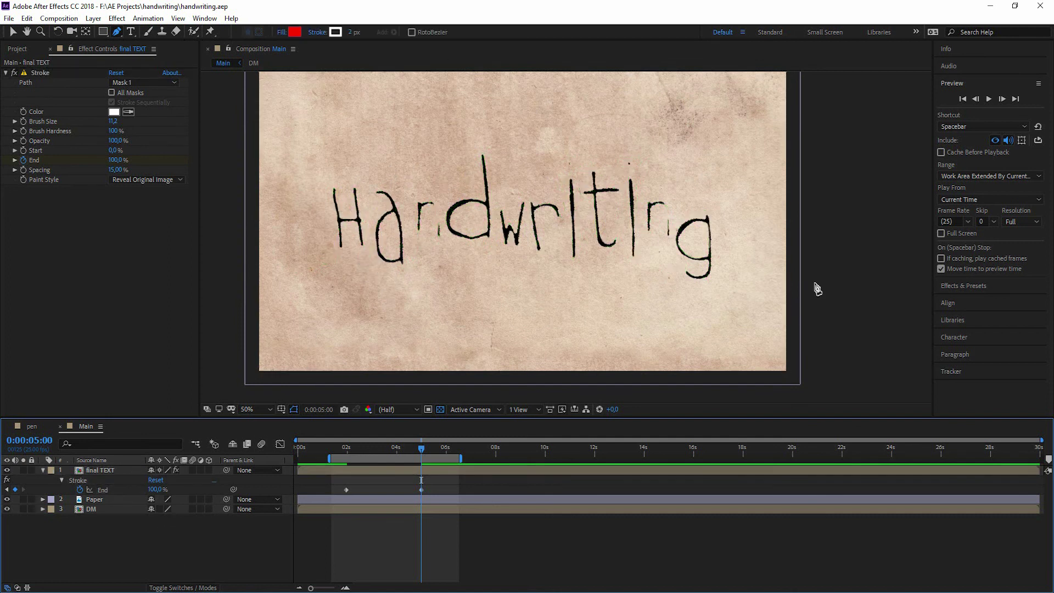
left_click(401, 413)
left_click(407, 439)
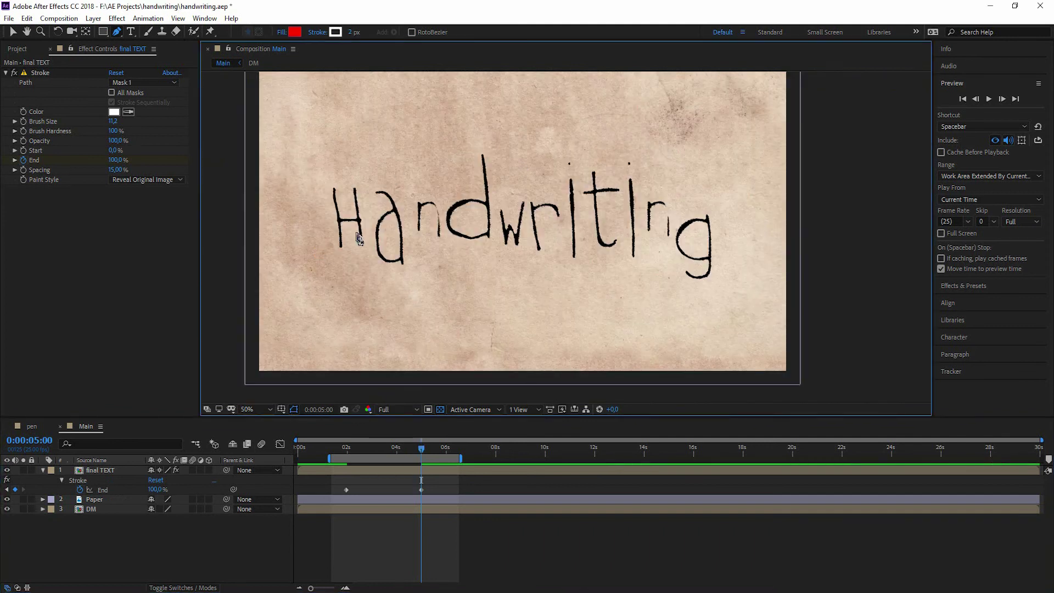
- Test the final TEXT Stroke's Paint Style On Original Image, then restore Reveal Original Image
left_click(102, 471)
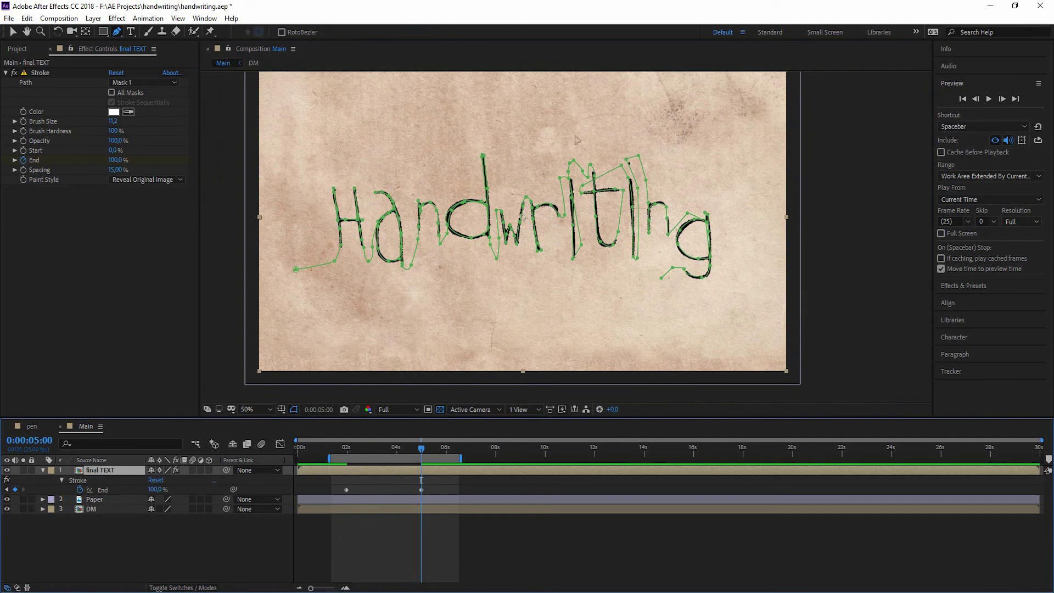
left_click(49, 72)
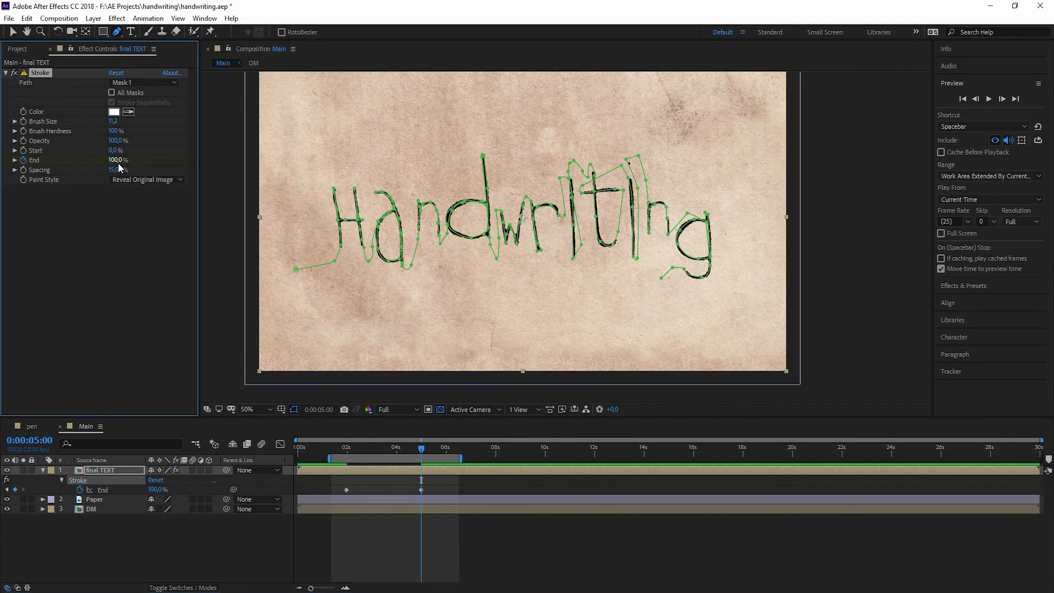
left_click(134, 180)
left_click(127, 160)
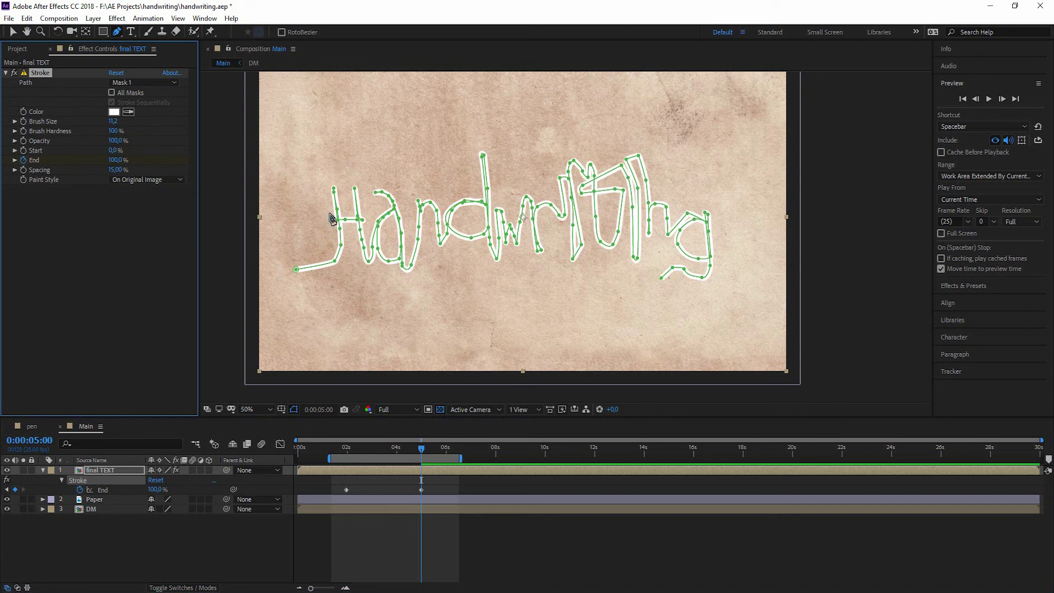
left_click(147, 181)
left_click(147, 223)
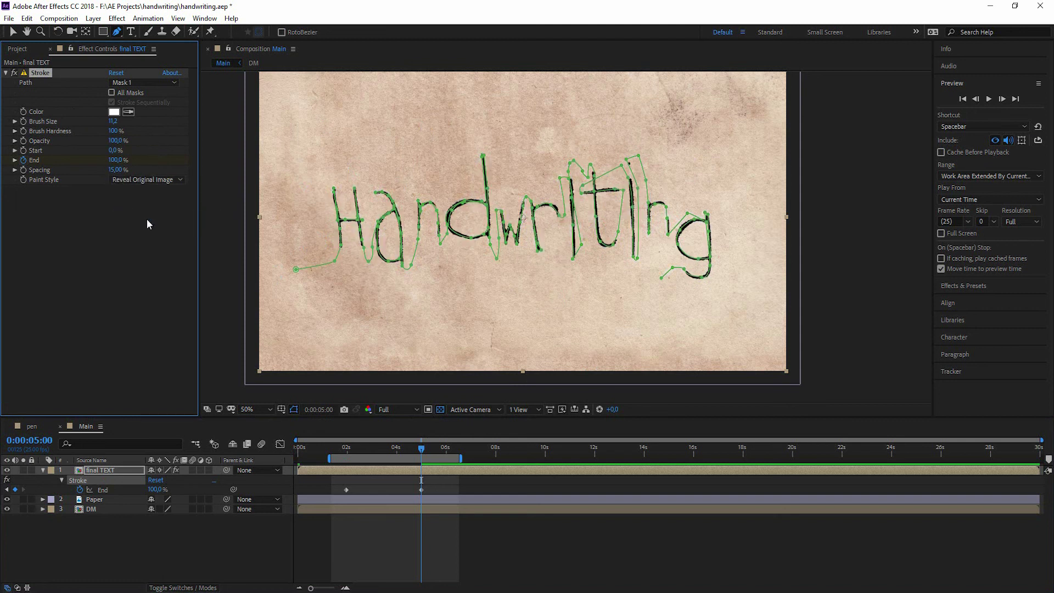
- Preview the handwriting reveal from about 1 second
left_click(332, 449)
left_click(348, 571)
key("space")
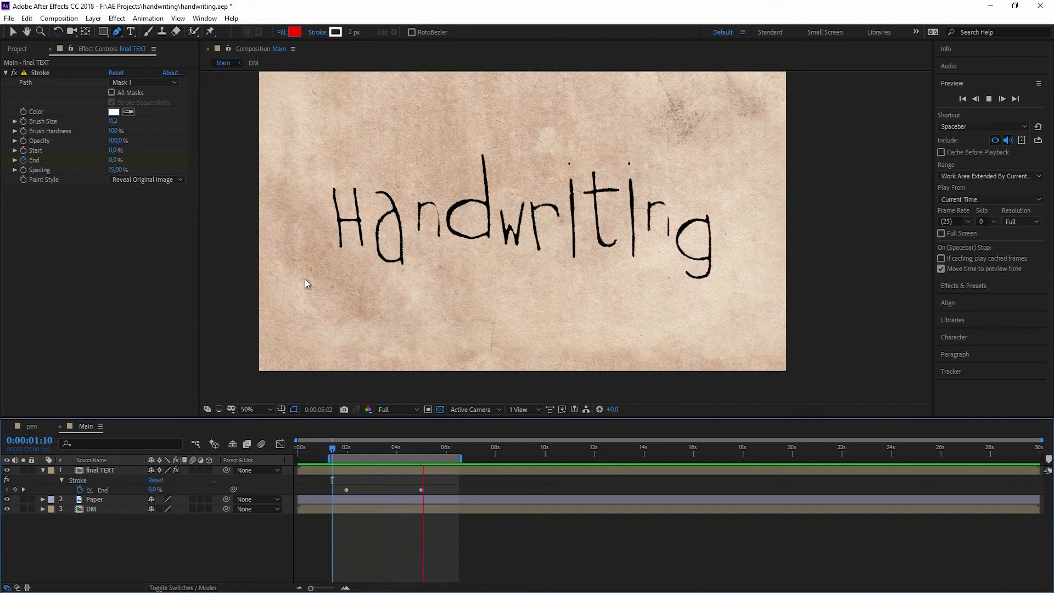
key("space")
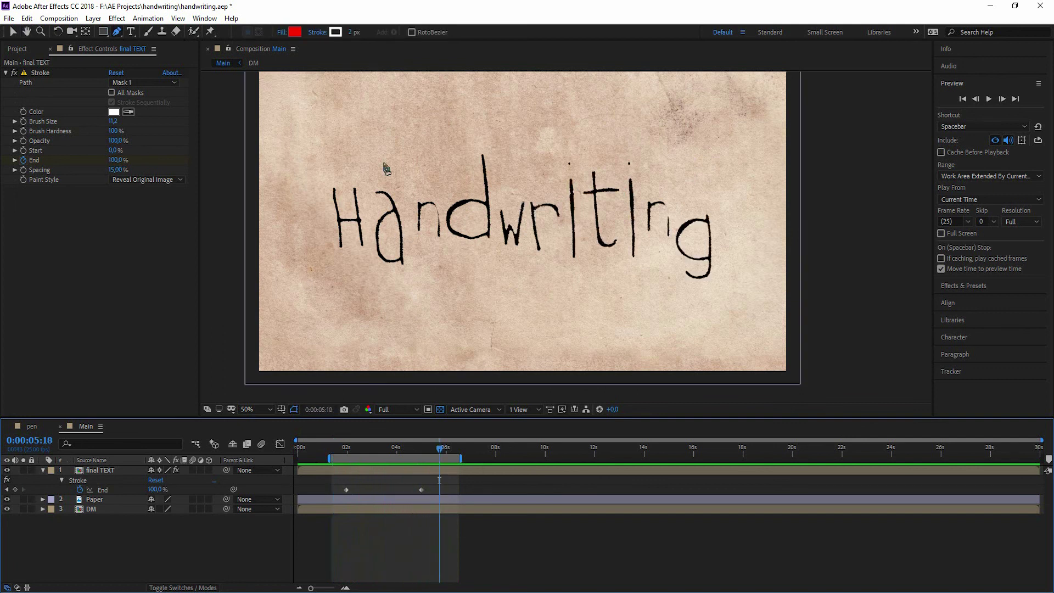
- Turn on the transparency grid and make the final TEXT and DM layers 3D
left_click(440, 410)
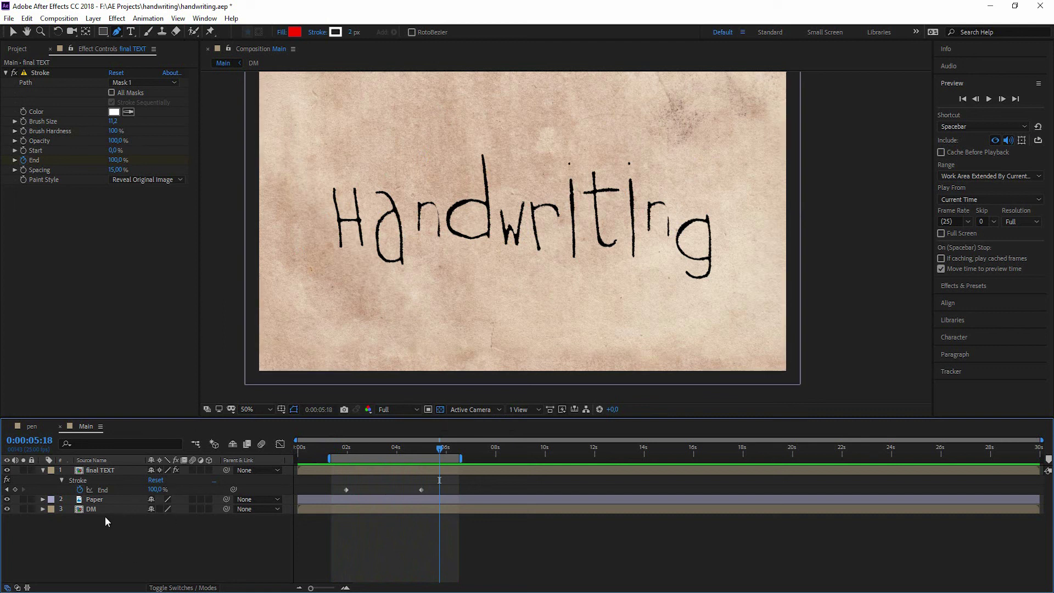
left_click(209, 470)
left_click(208, 518)
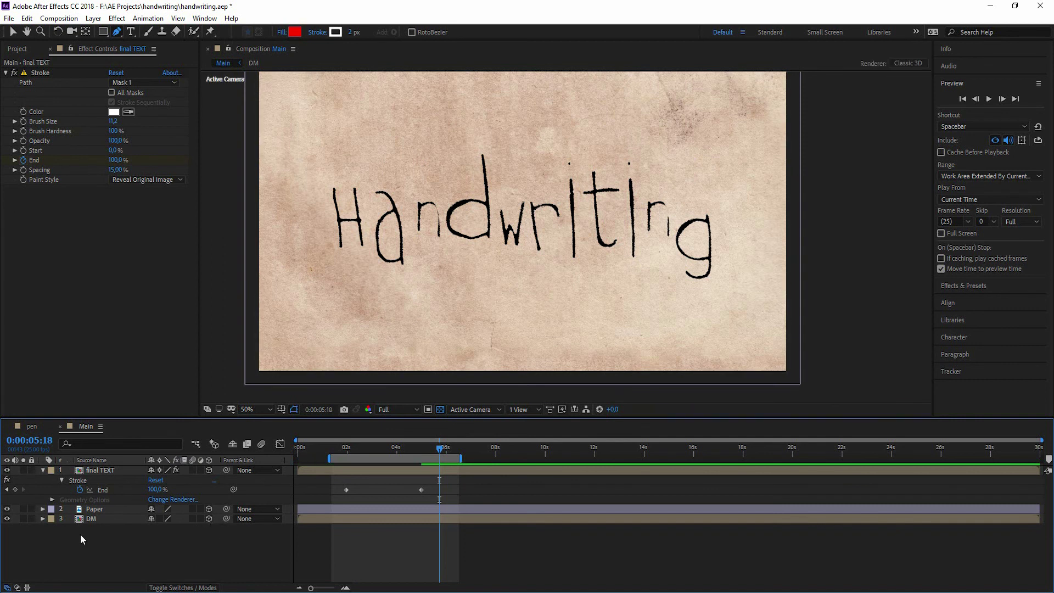
- Add a new Camera 1 layer with the default settings
left_click(93, 18)
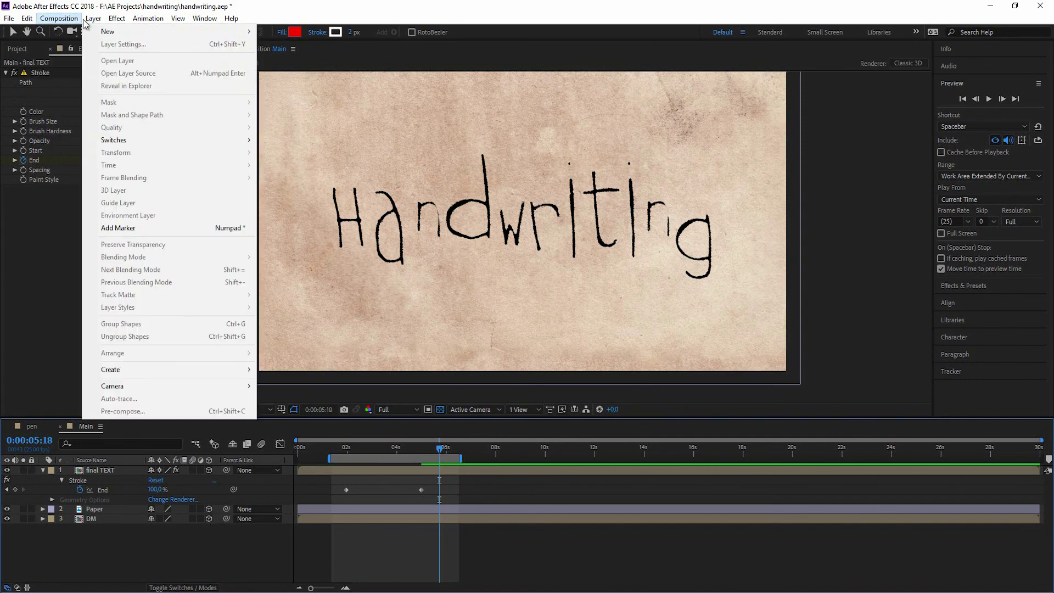
mouse_move(252, 36)
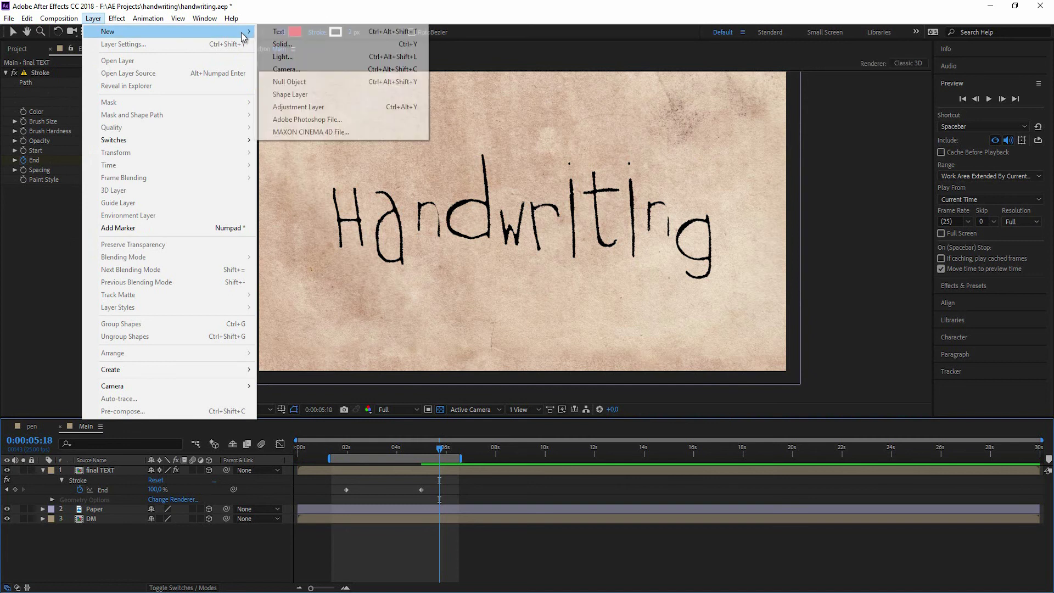
left_click(336, 70)
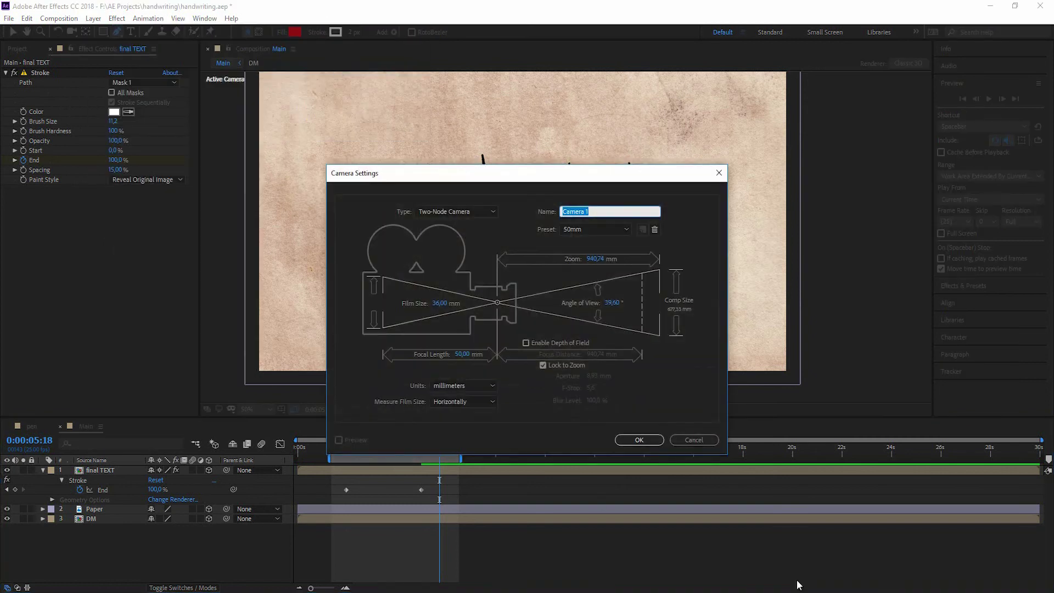
left_click(641, 440)
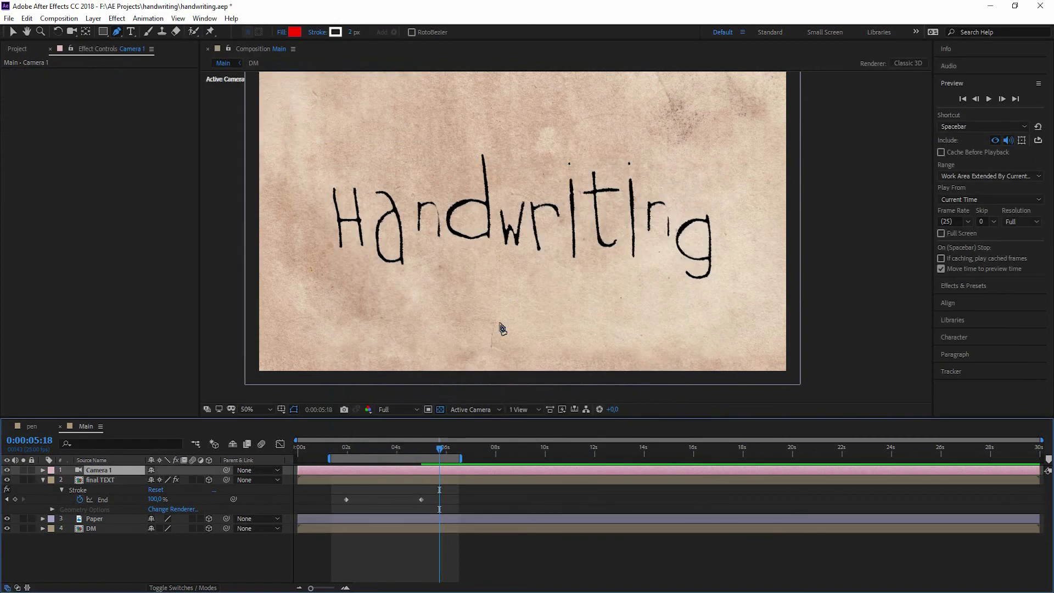
- Orbit the camera and try X, Y and 15° Z rotations, then reset them
key("c")
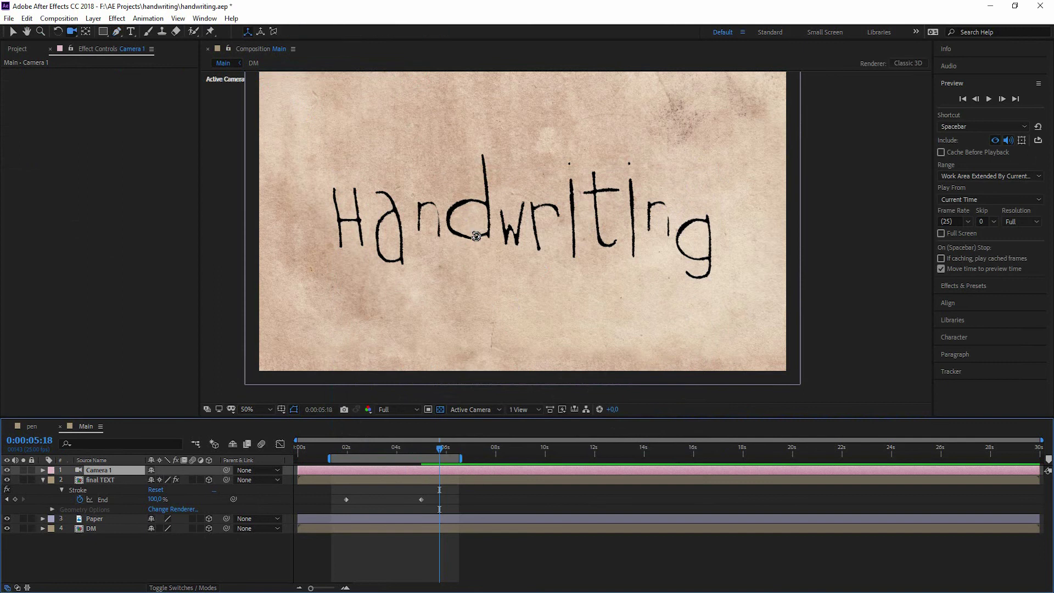
left_click_drag(479, 259, 666, 271)
key("w")
key("F4")
left_click(43, 470)
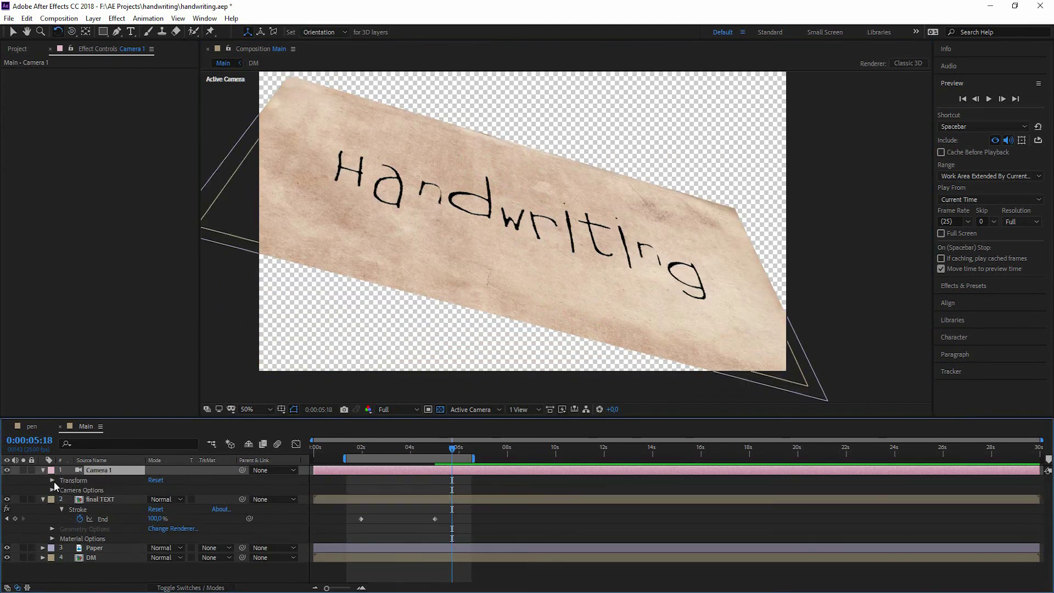
left_click(53, 480)
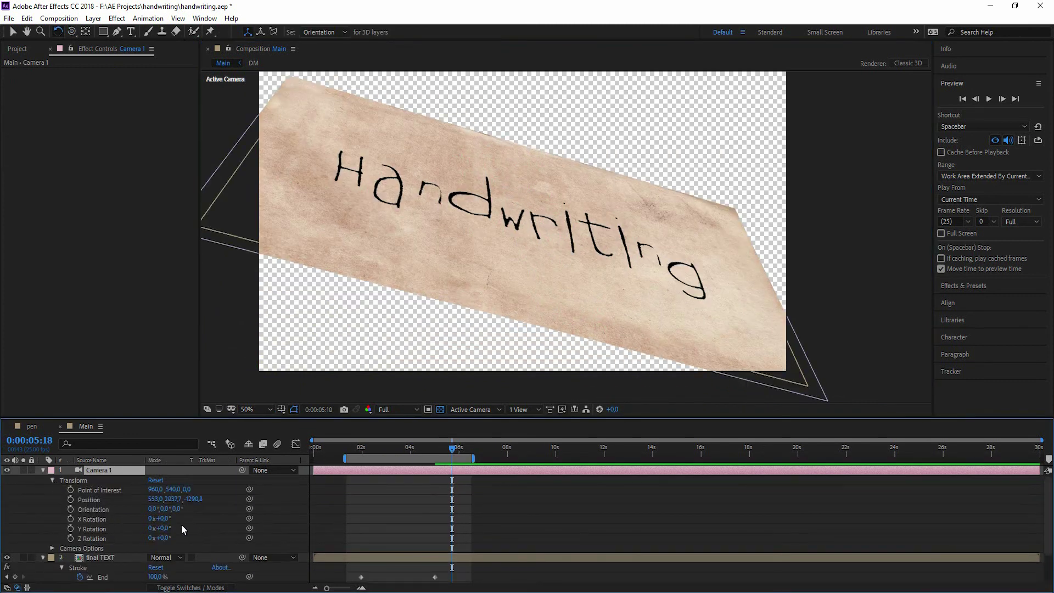
left_click_drag(167, 519, 154, 529)
left_click_drag(159, 538, 170, 538)
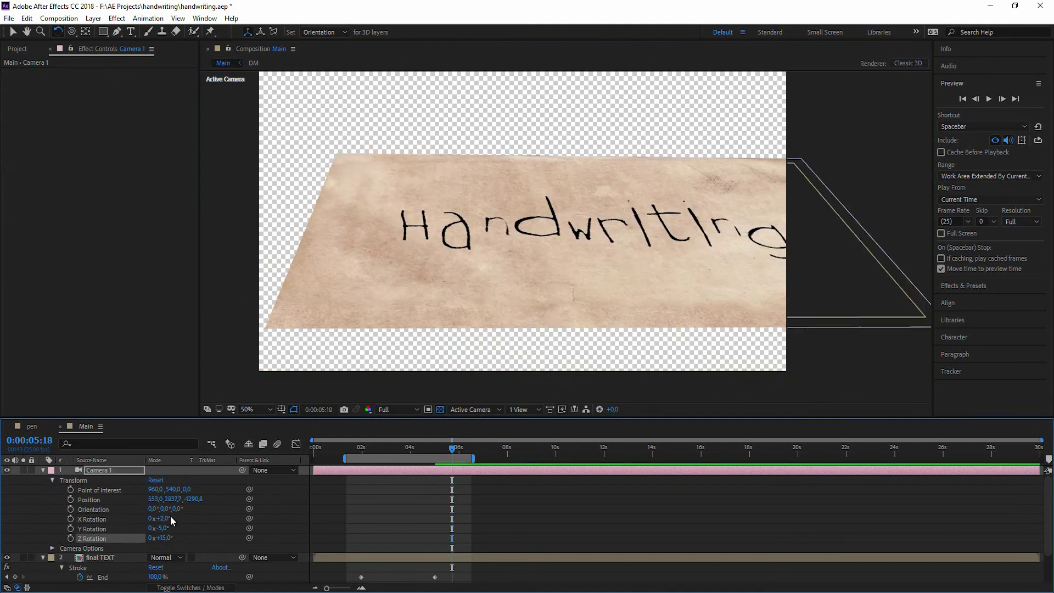
key("ctrl+z")
key("ctrl+z")
key("ctrl+z")
- Orbit, pan and dolly Camera 1 to a low, close view of the handwriting
key("c")
left_click_drag(439, 164, 448, 253)
left_click_drag(432, 344, 444, 241)
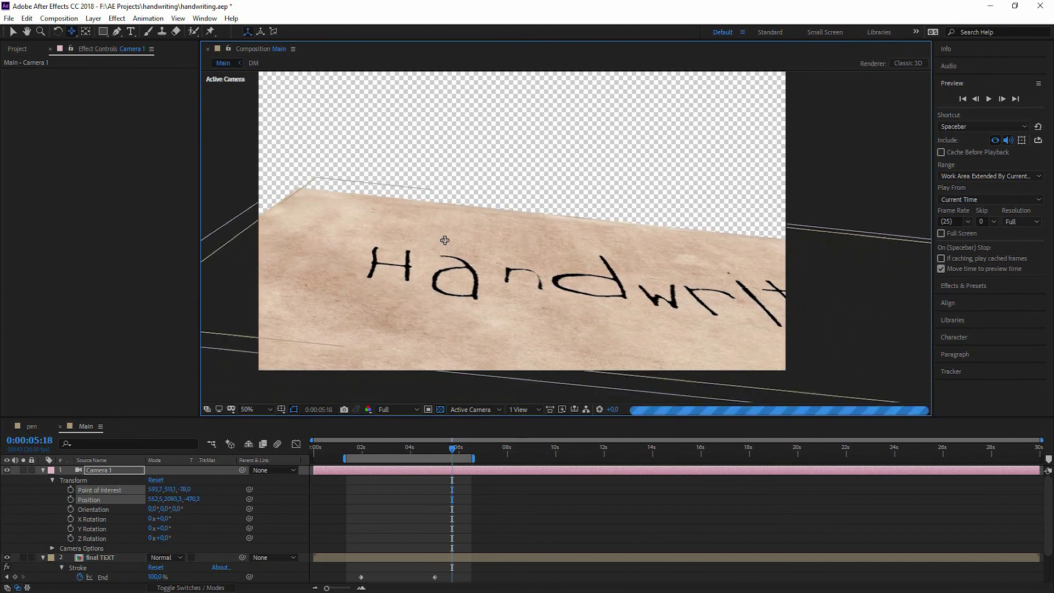
scroll(414, 291, "up", 3)
left_click_drag(426, 304, 446, 301)
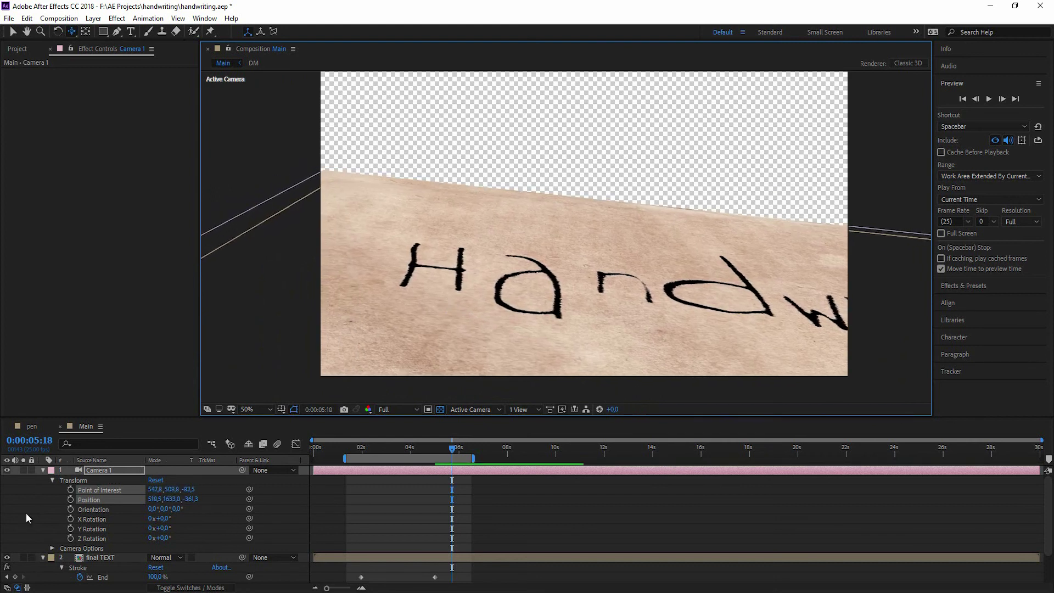
left_click(43, 471)
- Create a black solid with Ctrl+Y and drag Black Solid 1 below all other layers
left_click(45, 481)
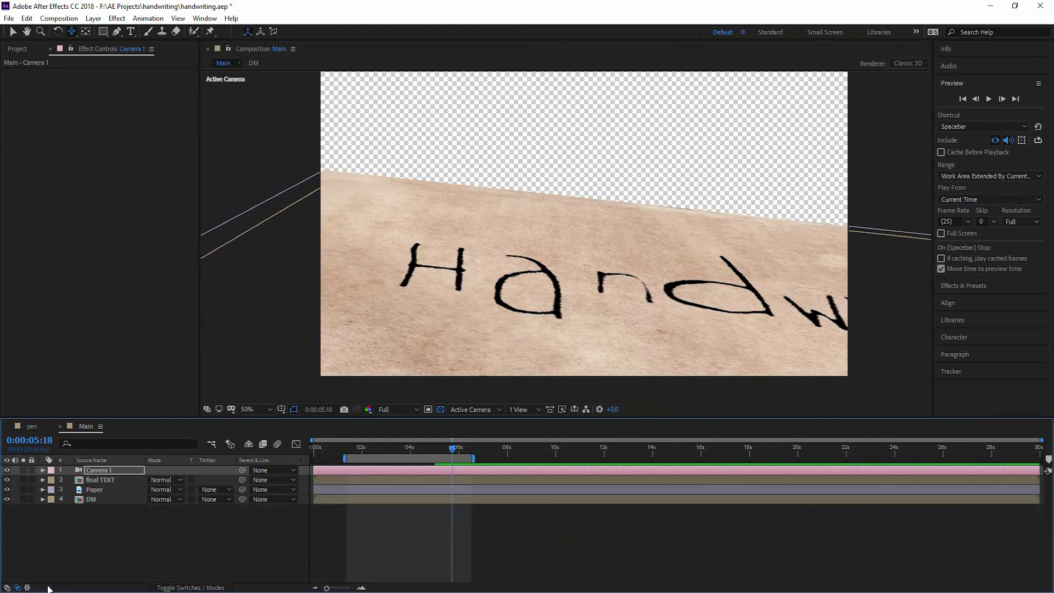
left_click(47, 544)
key("ctrl+y")
left_click(520, 383)
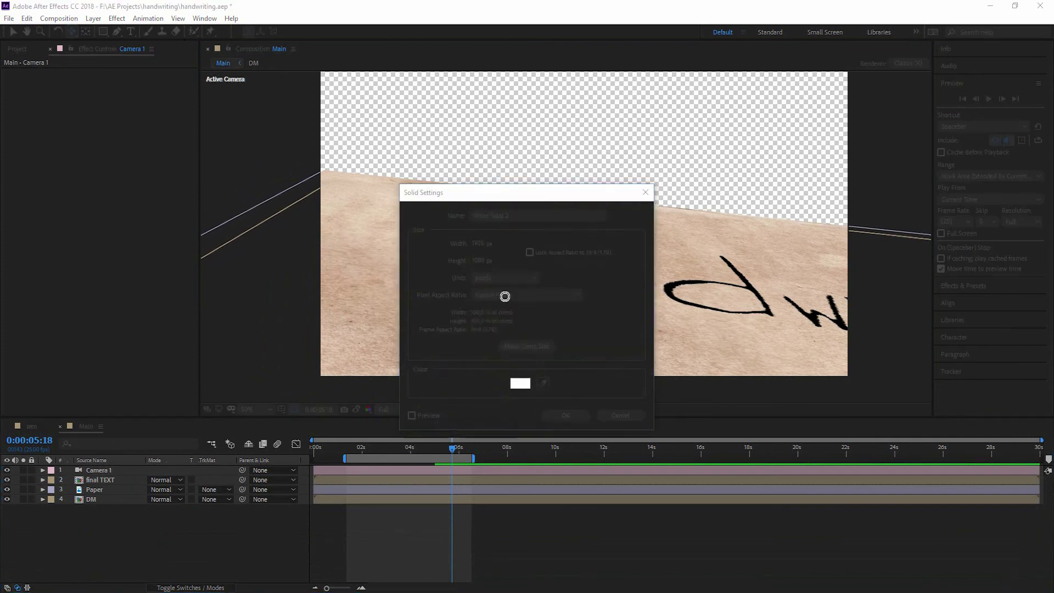
left_click(615, 244)
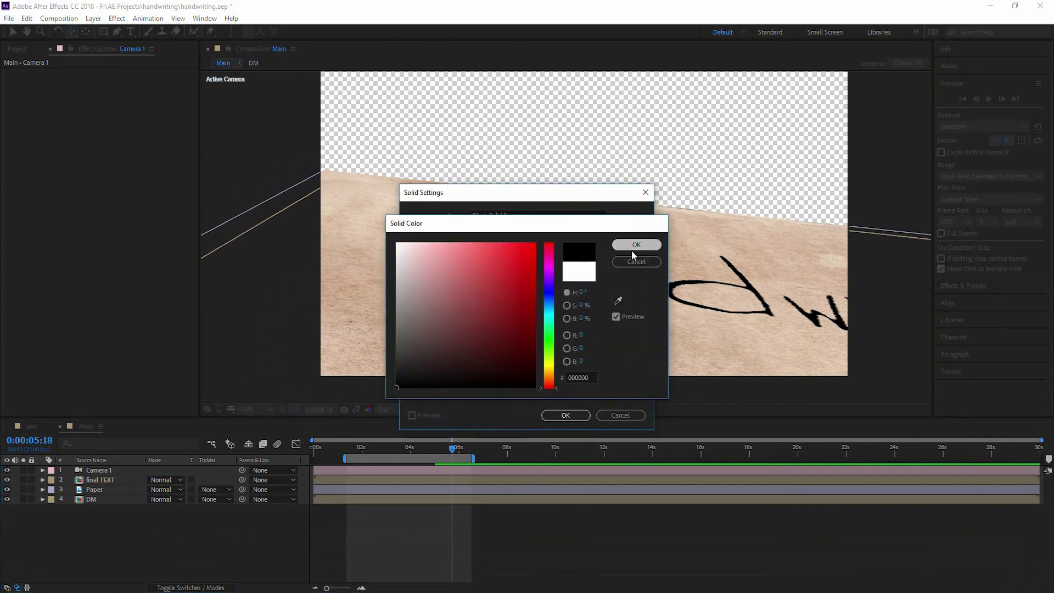
left_click(571, 418)
left_click_drag(98, 472, 129, 571)
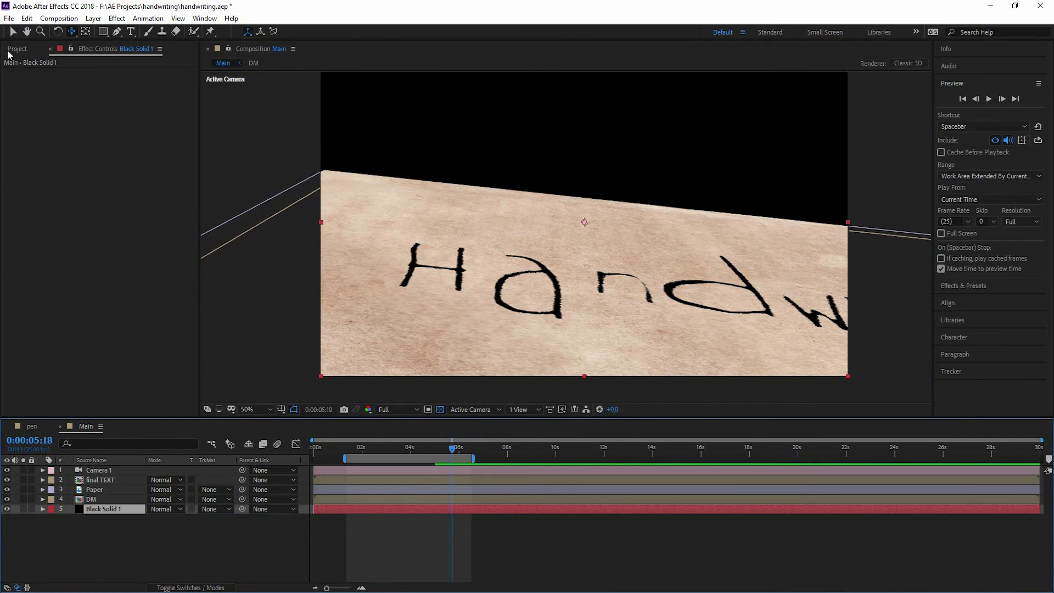
- Add the pen composition from the comps folder to the Main timeline
left_click(17, 48)
left_click(6, 152)
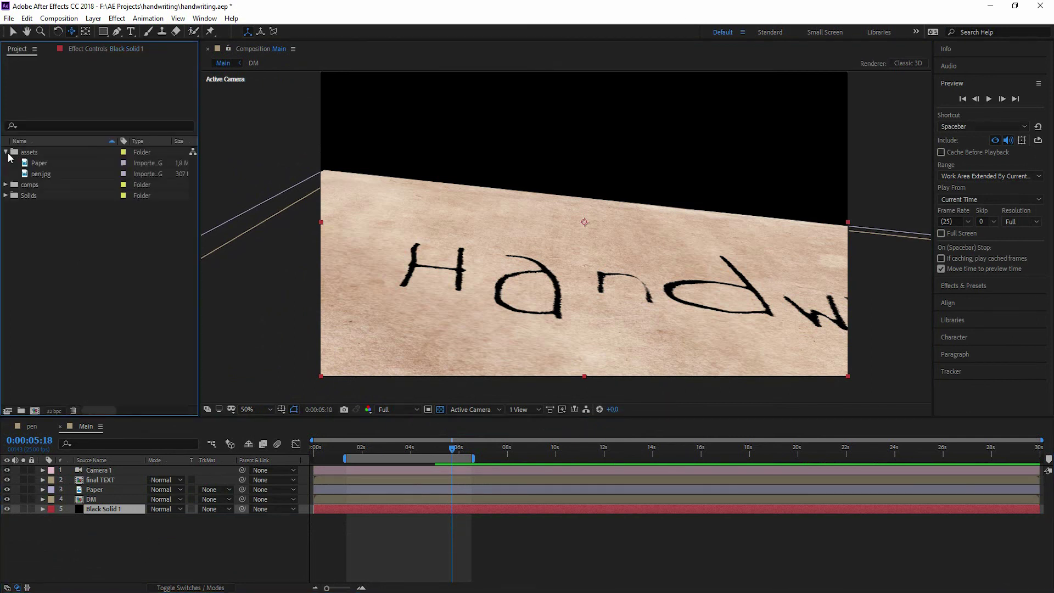
left_click(38, 163)
left_click(46, 173)
left_click(6, 184)
left_click(6, 152)
left_click(34, 207)
left_click_drag(63, 256, 183, 474)
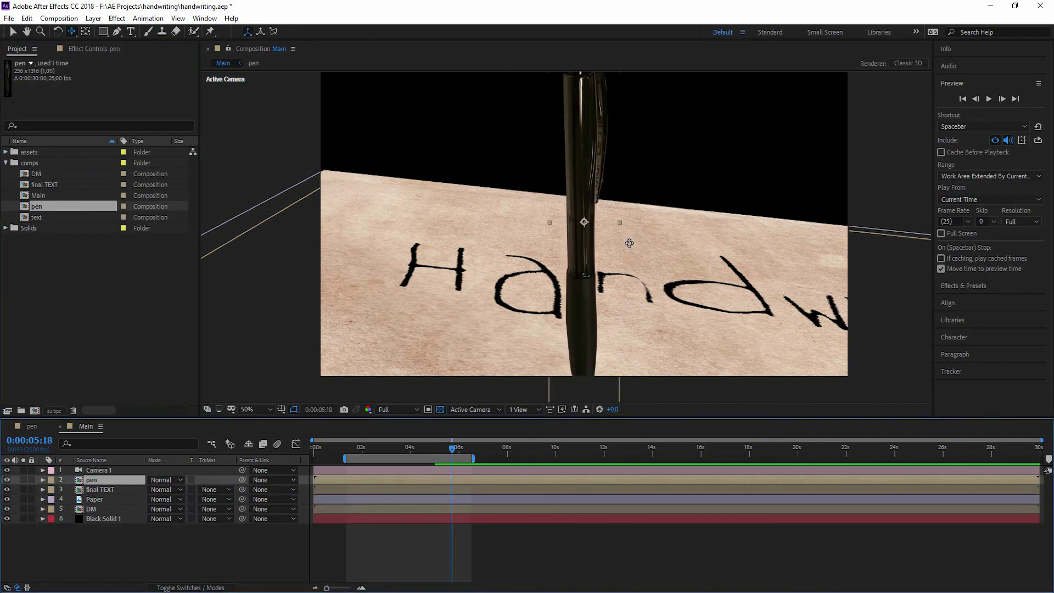
- Reorient the pen layer and place its tip over the letter d
key("comma")
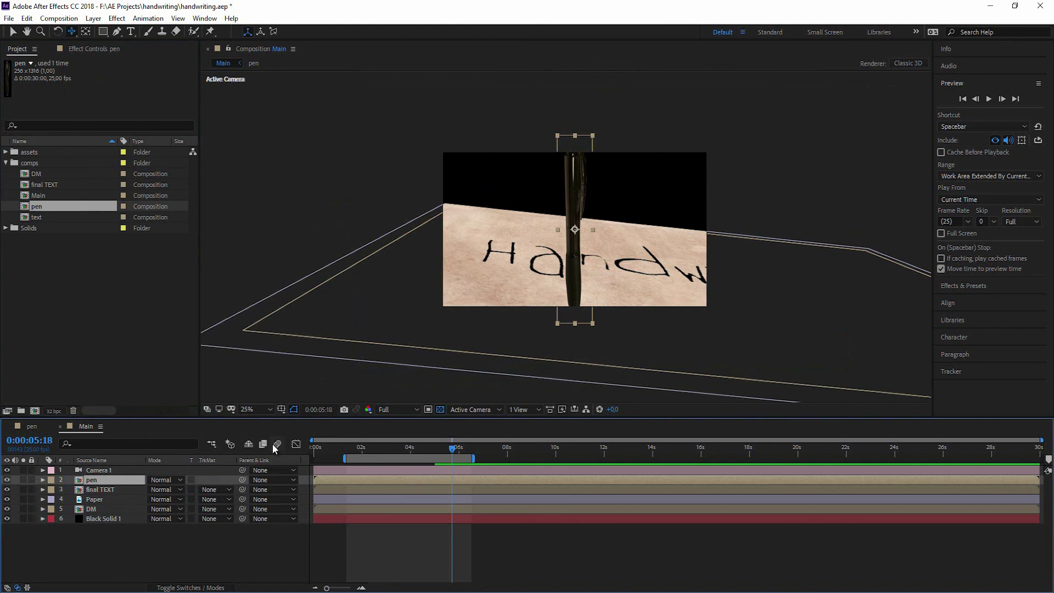
key("F4")
key("w")
left_click_drag(576, 236, 721, 287)
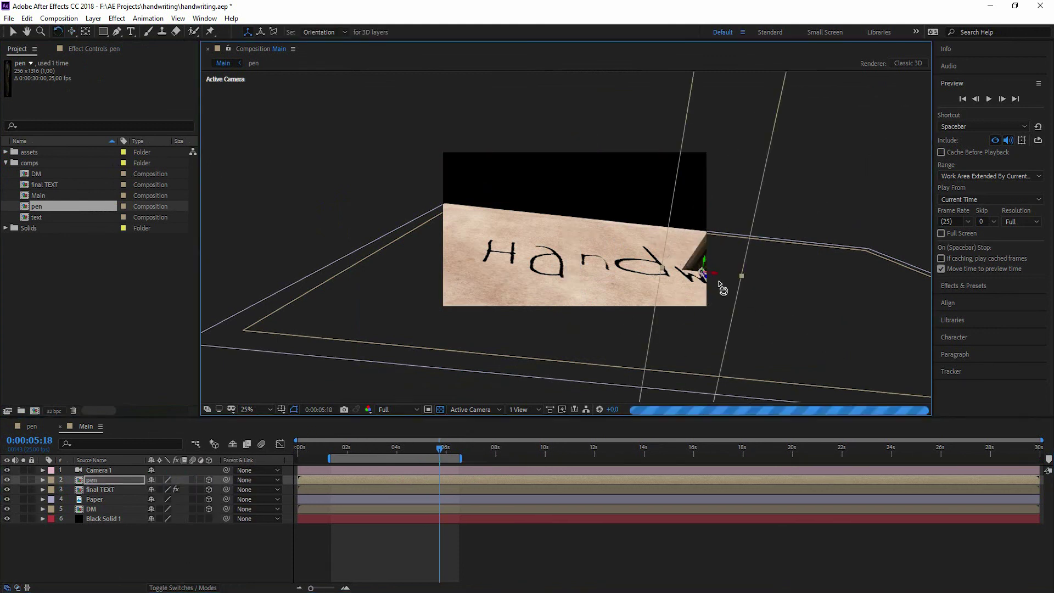
key("ctrl+z")
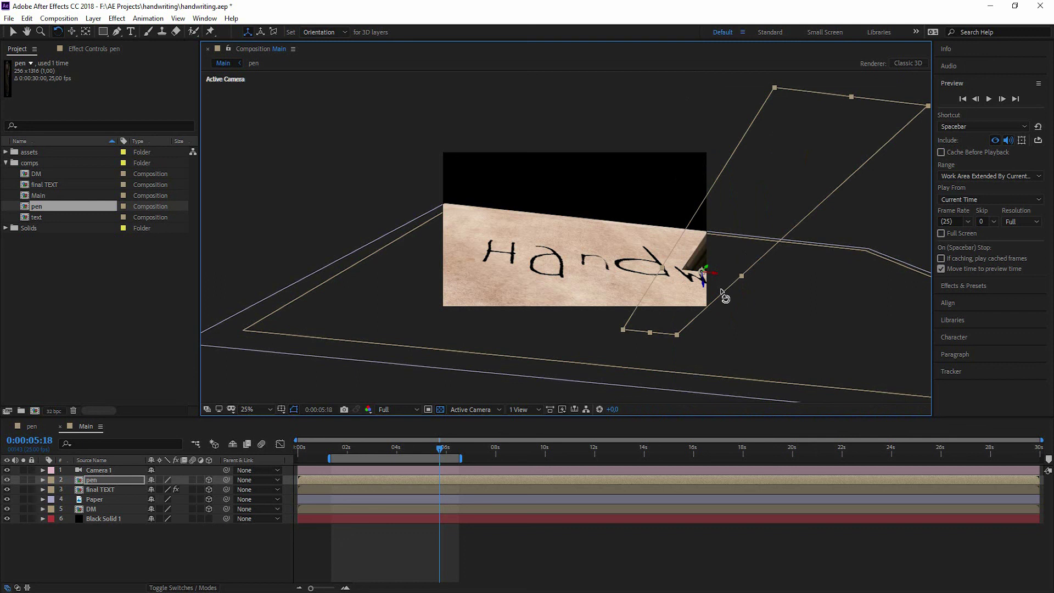
key("v")
left_click_drag(708, 270, 753, 203)
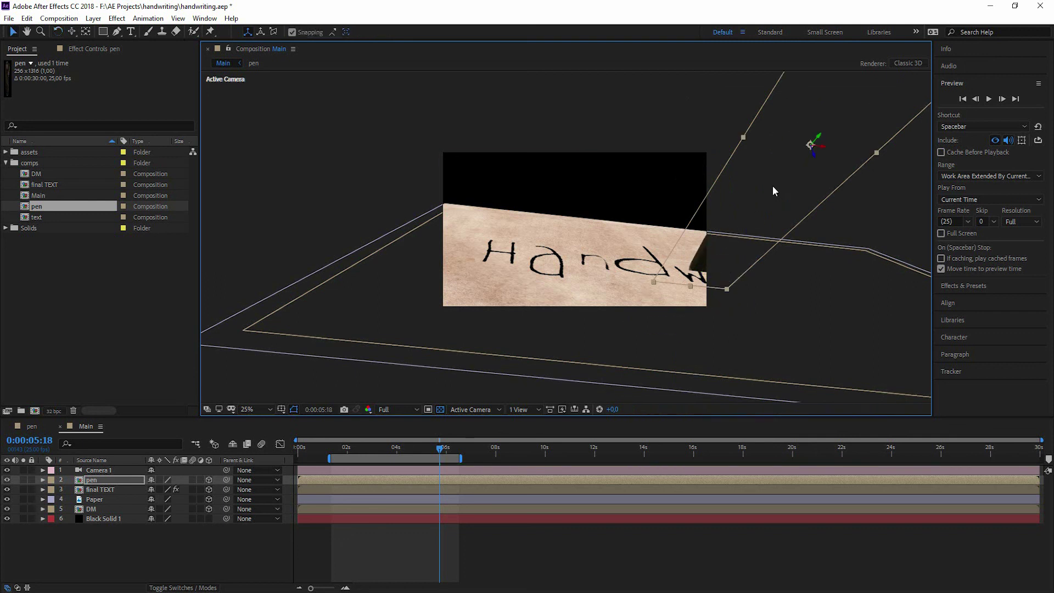
left_click_drag(815, 154, 771, 130)
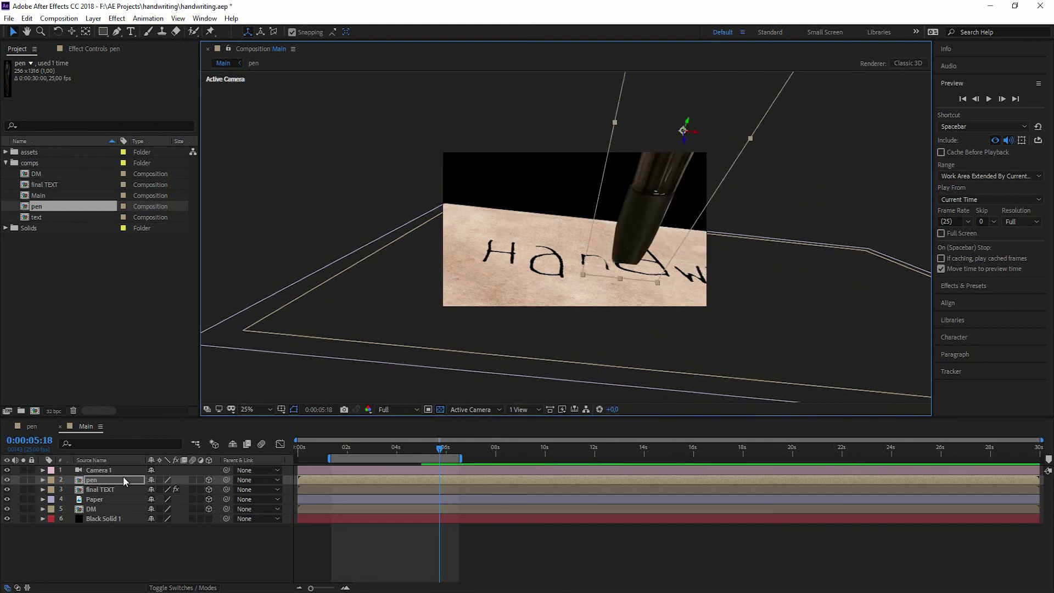
- Scale the pen layer down to 59.8%
key("s")
left_click_drag(201, 490, 7, 518)
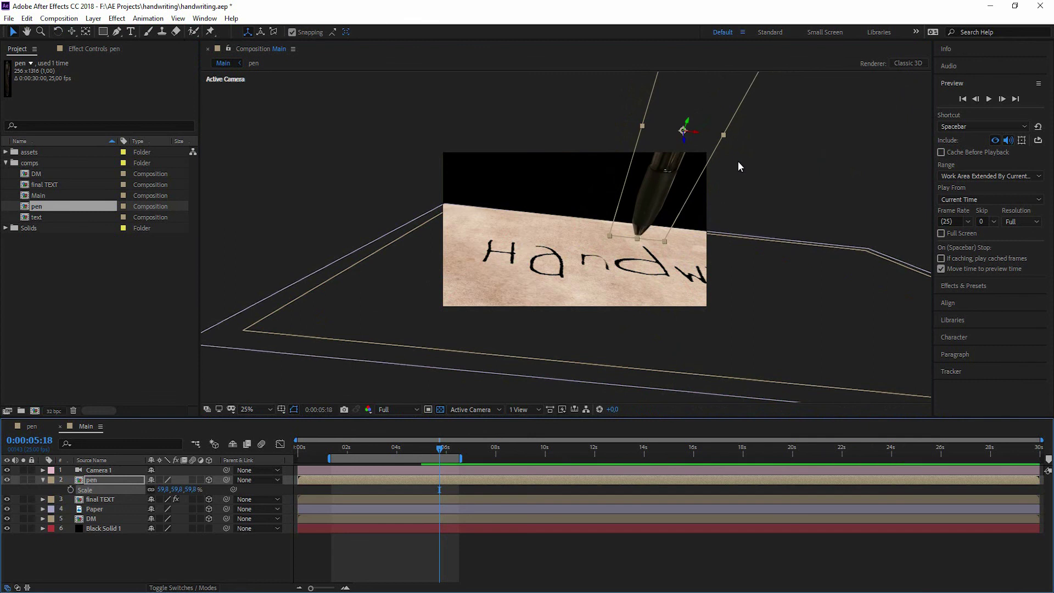
key("period")
- Move the pen's anchor point to its tip with the Pan Behind tool
left_click_drag(689, 200, 577, 256)
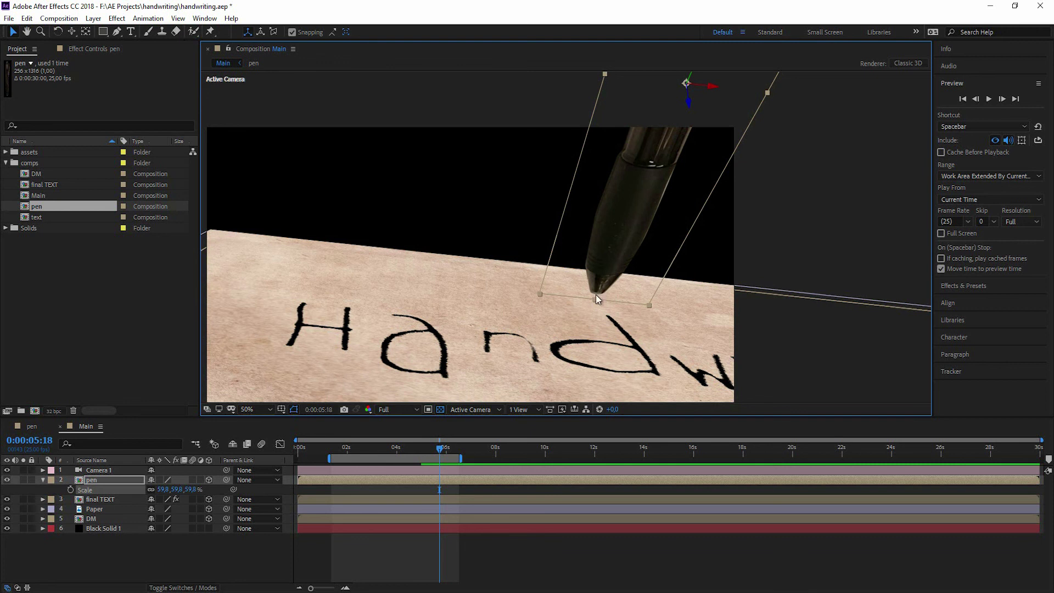
left_click(86, 31)
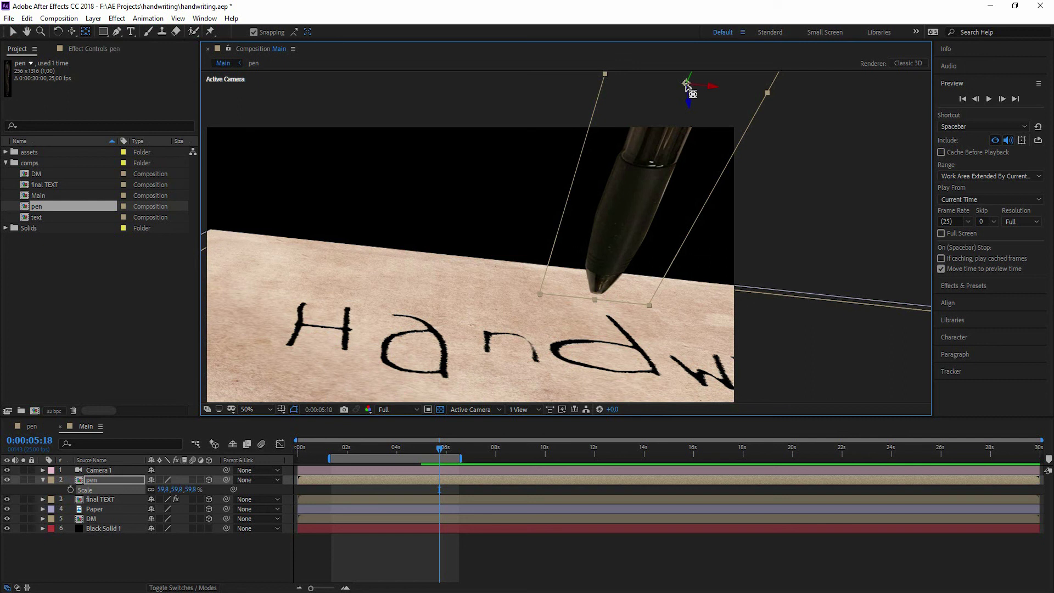
left_click_drag(683, 96, 606, 302)
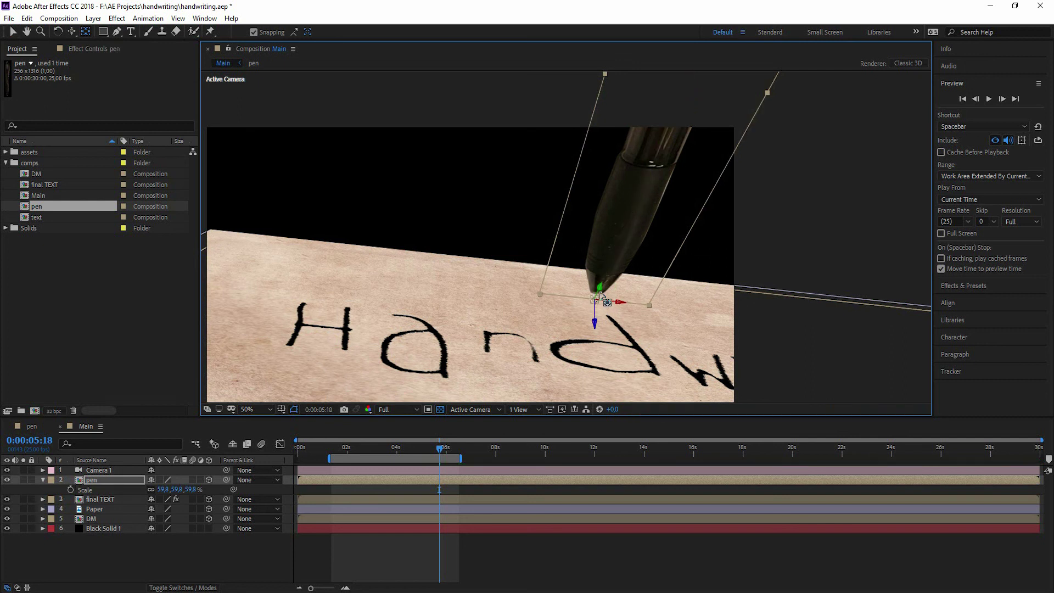
key("period")
key("period")
left_click_drag(744, 377, 602, 238)
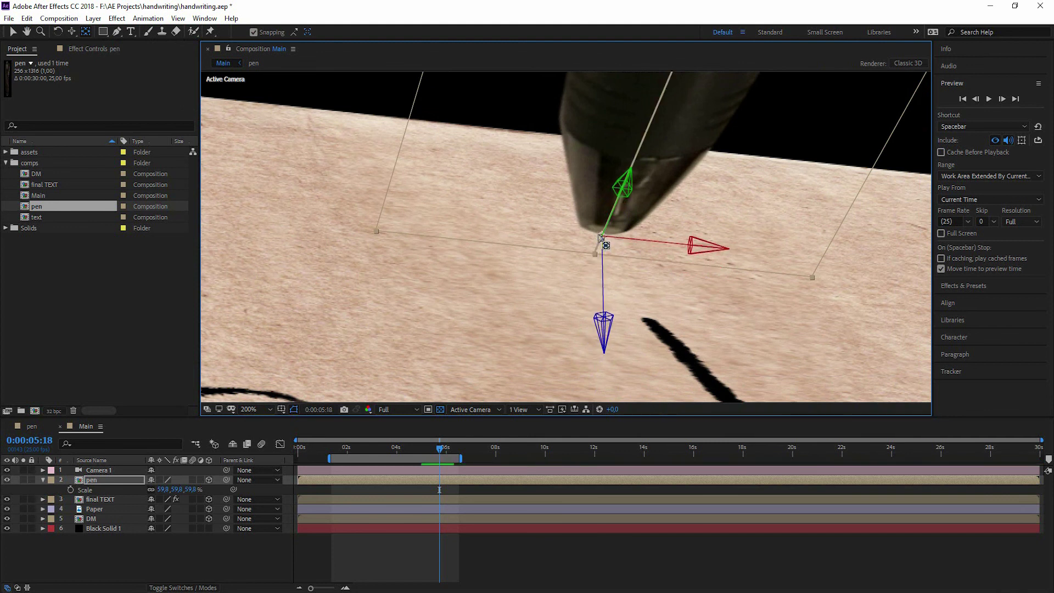
key("comma")
key("comma")
- Scale the pen to 33.8% and slide its tip onto the letter H
left_click_drag(179, 493, 164, 492)
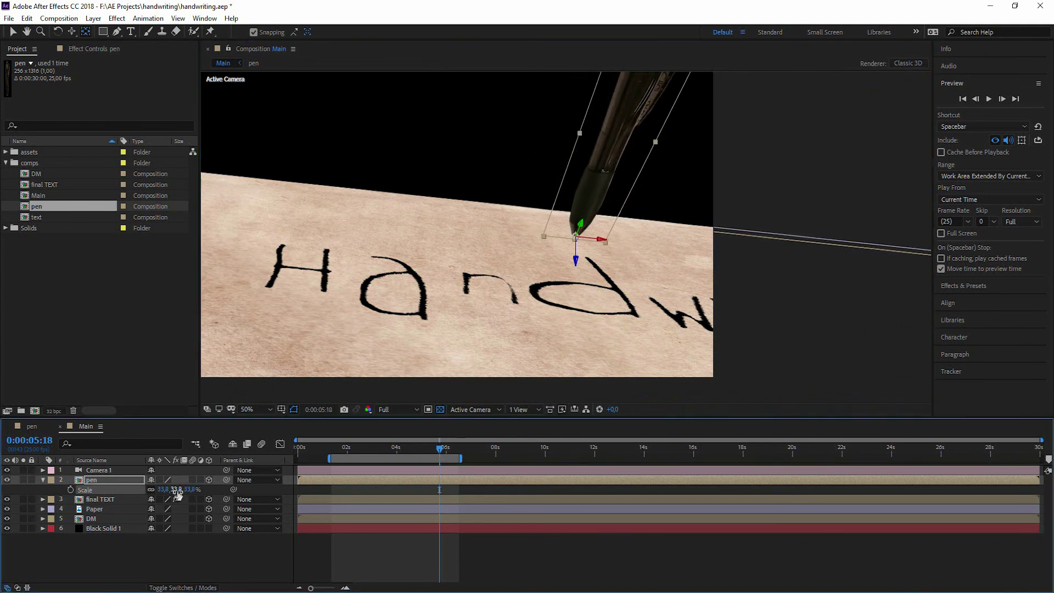
key("v")
left_click_drag(604, 243, 490, 248)
left_click_drag(277, 194, 299, 257)
scroll(465, 145, "up", 4)
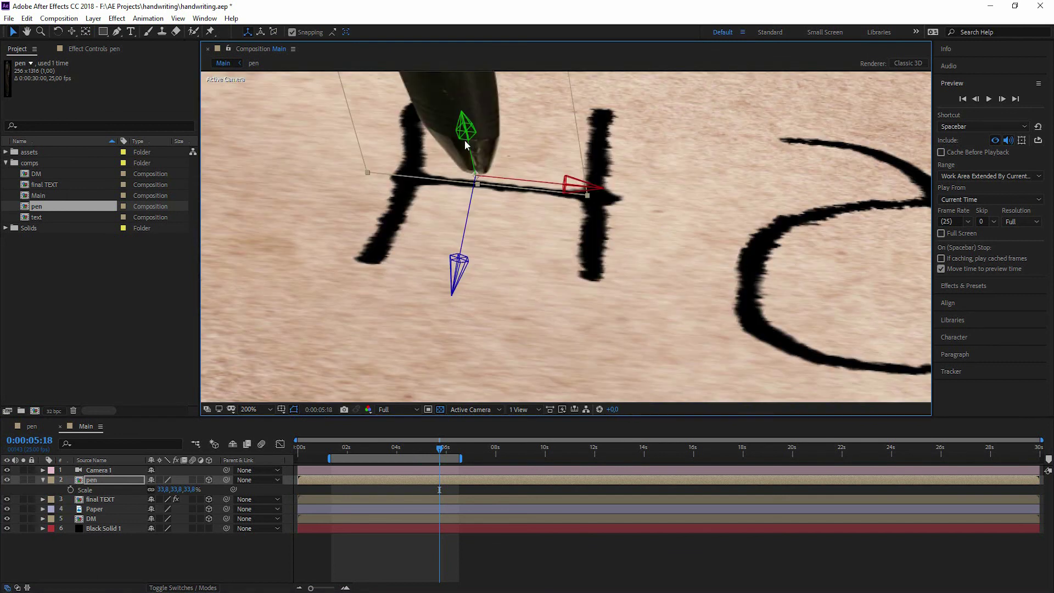
left_click(42, 480)
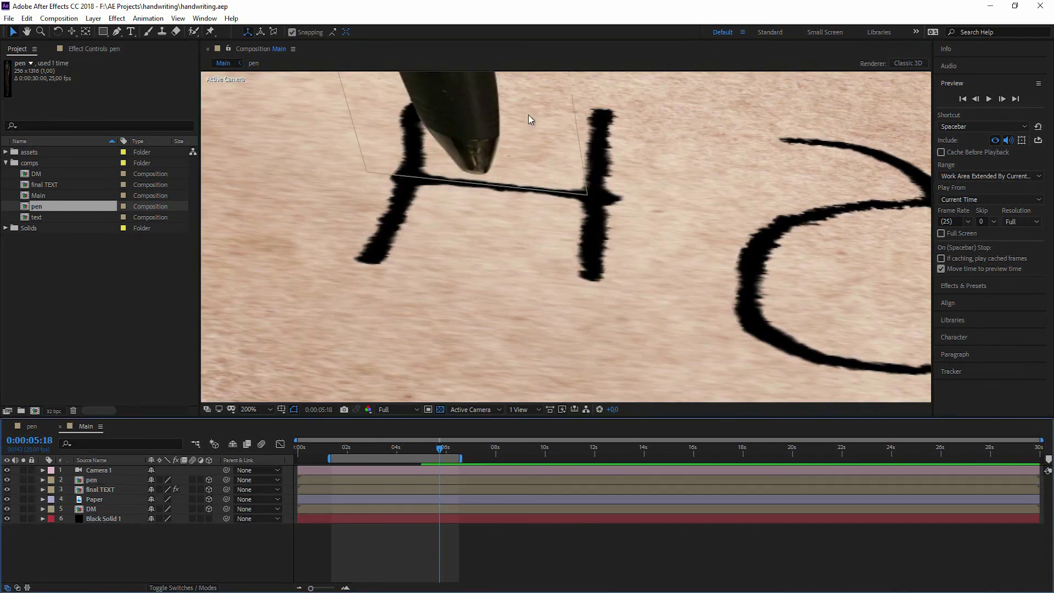
scroll(542, 215, "down", 2)
scroll(549, 163, "down", 2)
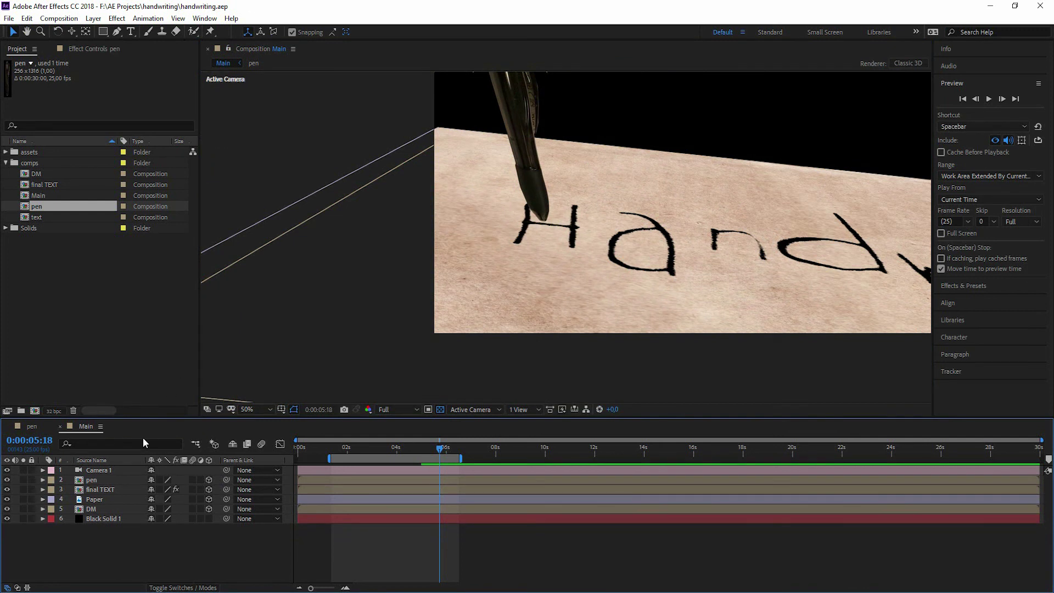
- Copy the final TEXT layer's Mask 1 path and start a pen Position keyframe at 2:00
left_click(111, 491)
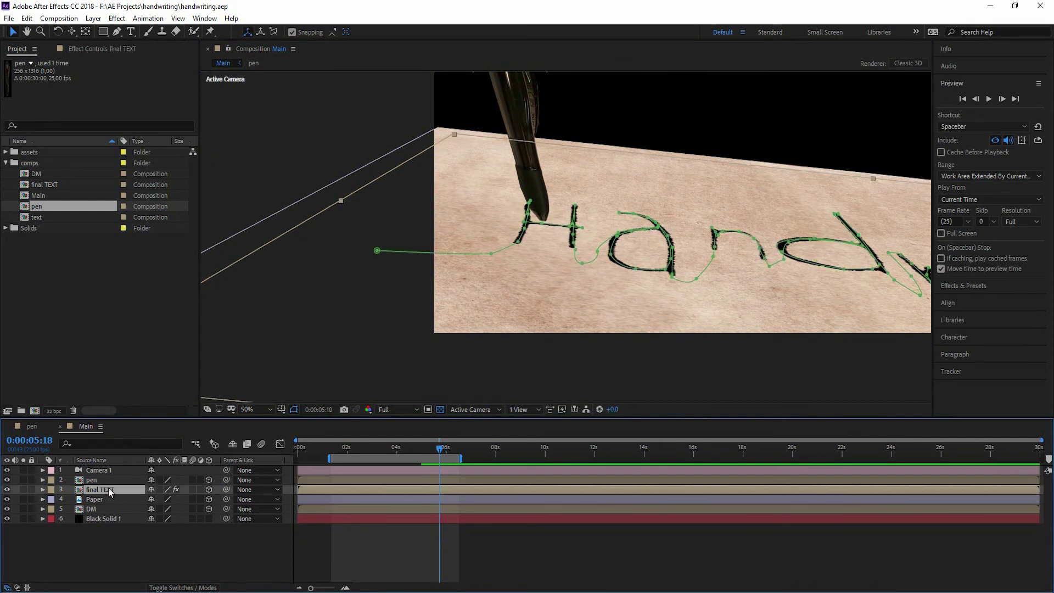
key("m")
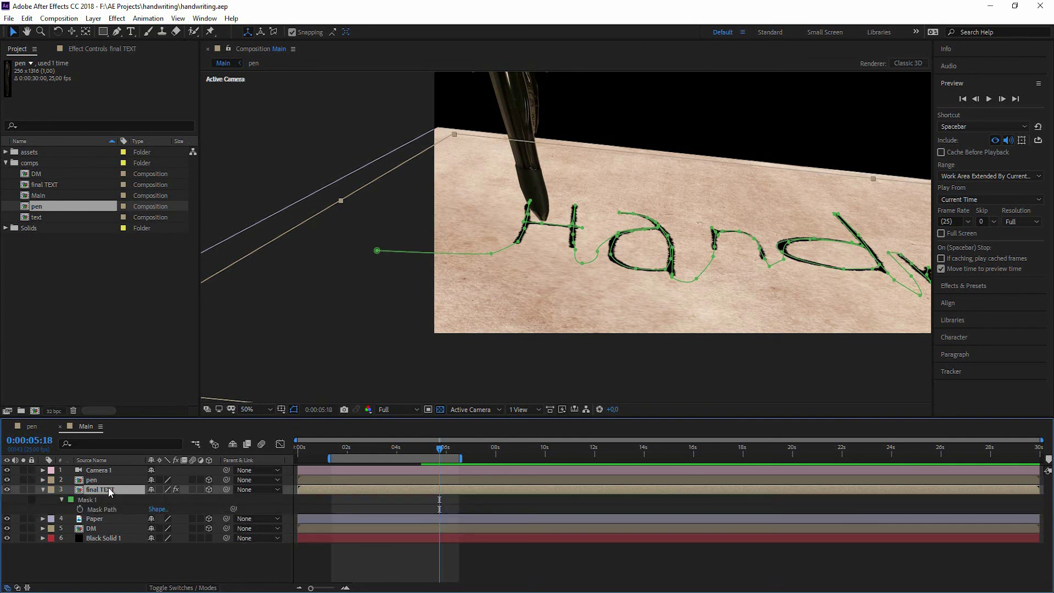
left_click(95, 500)
left_click(103, 508)
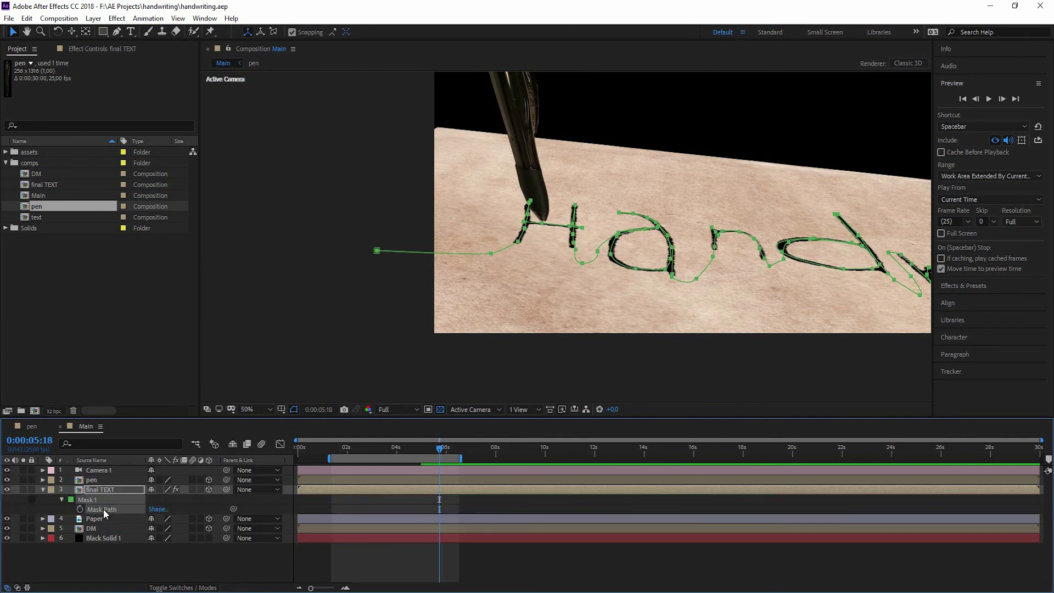
left_click(27, 18)
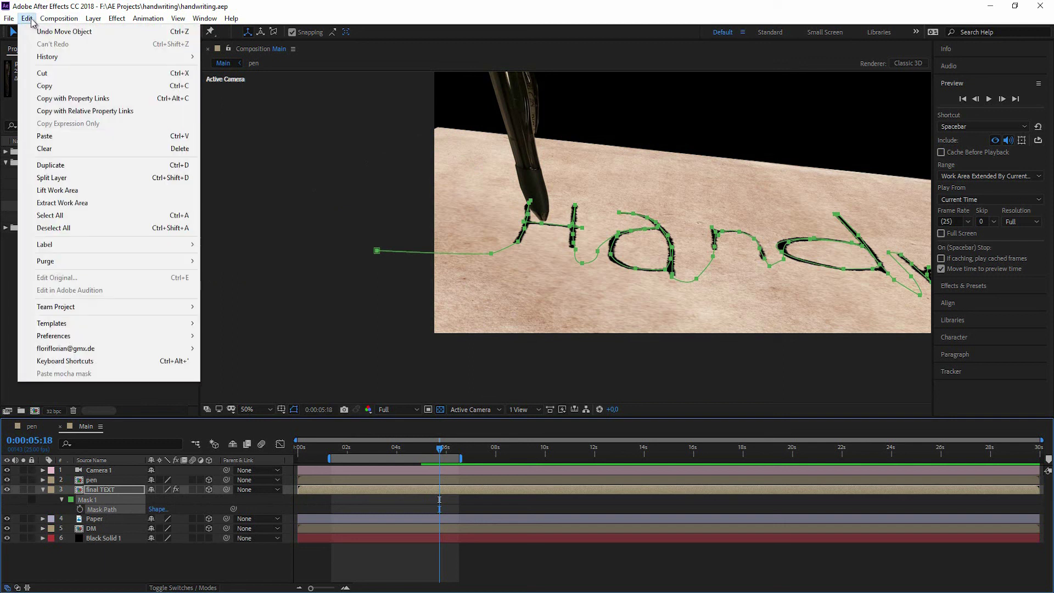
left_click(45, 86)
left_click(87, 482)
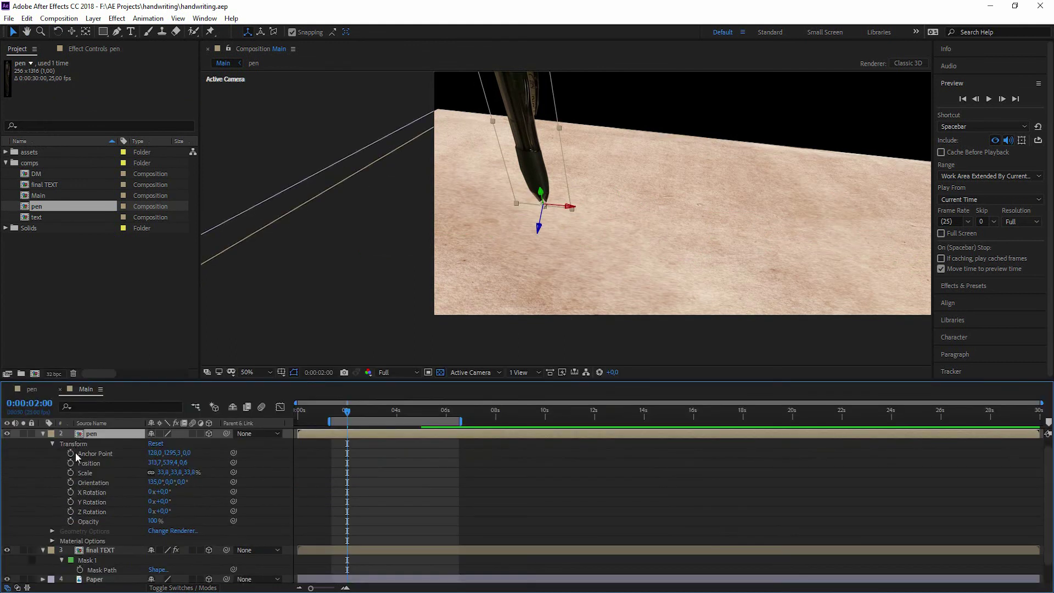
left_click(72, 463)
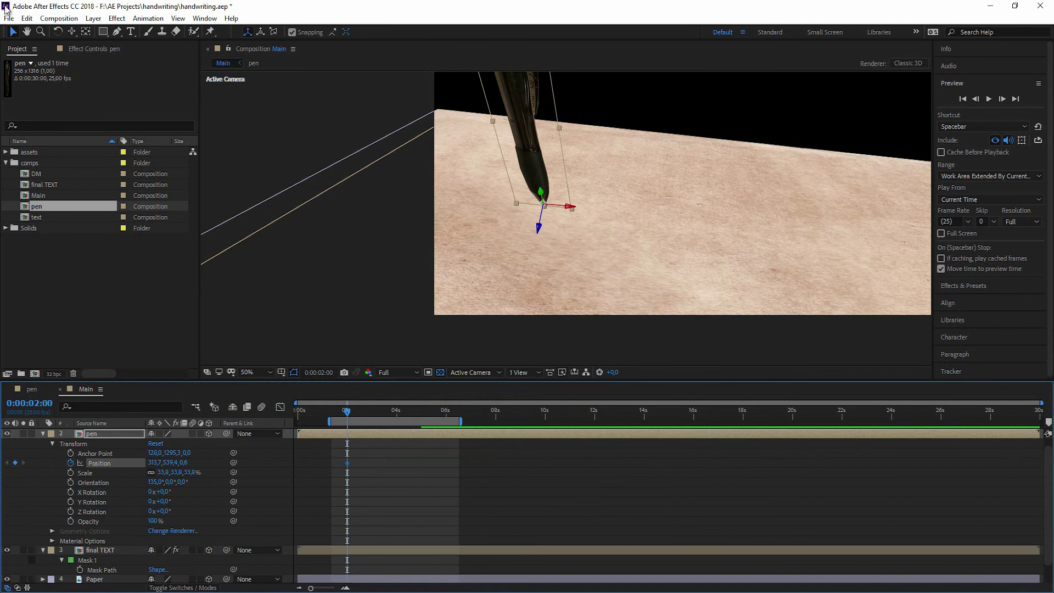
- Paste the mask path as pen Position keyframes and reveal final TEXT's Stroke End keyframes
left_click(27, 18)
left_click(62, 136)
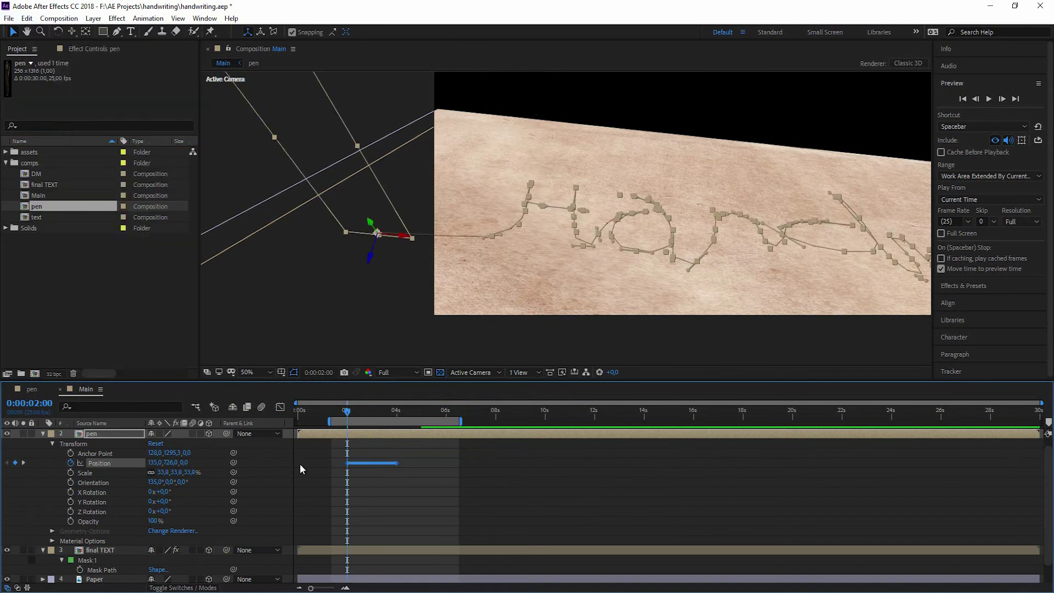
left_click(96, 549)
key("u")
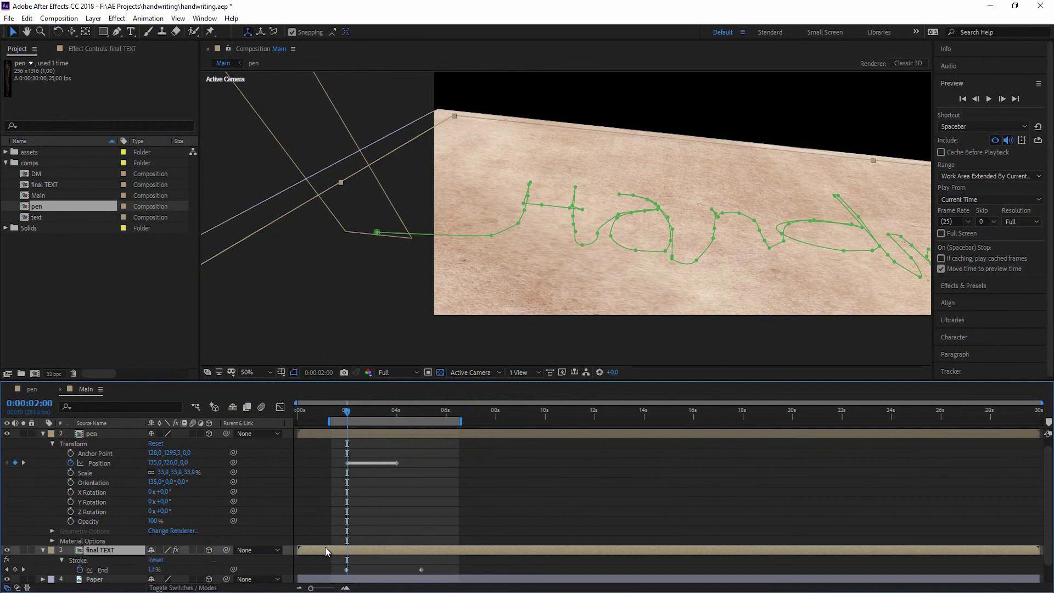
- Add comp marker 1 at the writing's start, then move to 5 seconds
scroll(330, 543, "up", 2)
left_click_drag(363, 415, 360, 415)
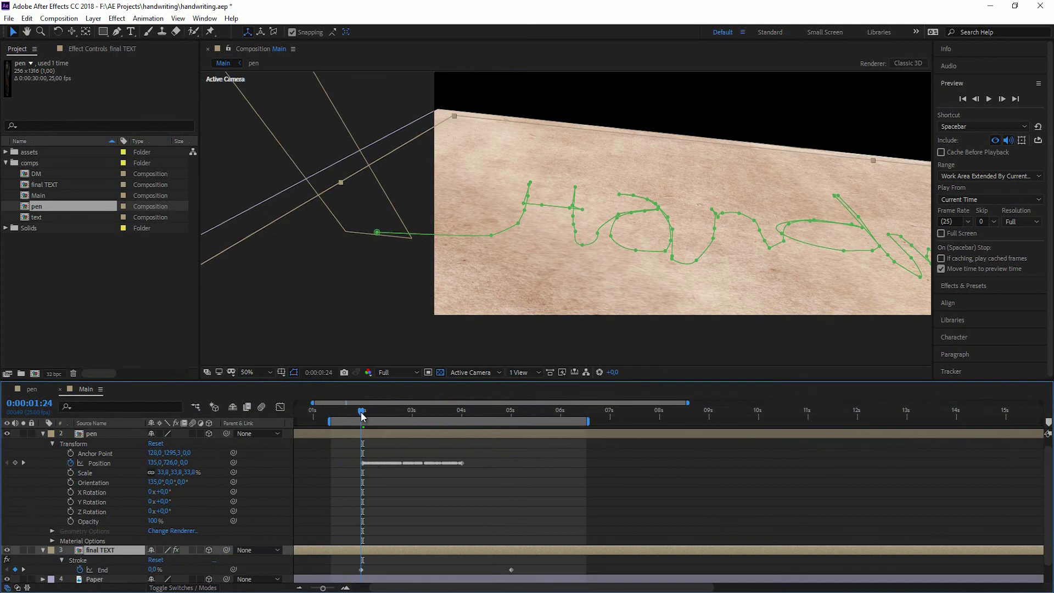
left_click_drag(1049, 423, 364, 420)
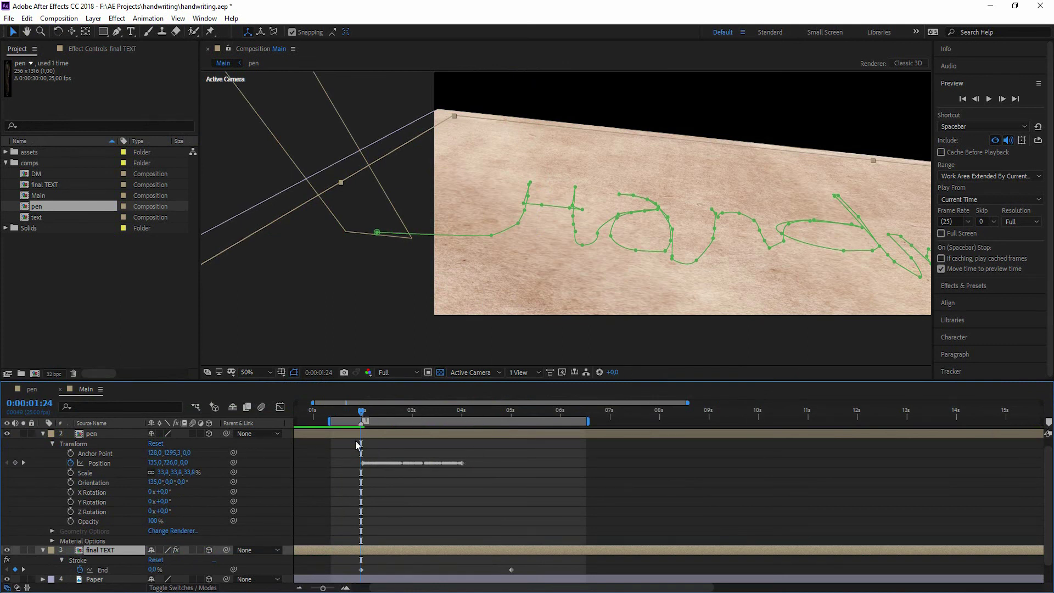
left_click(510, 414)
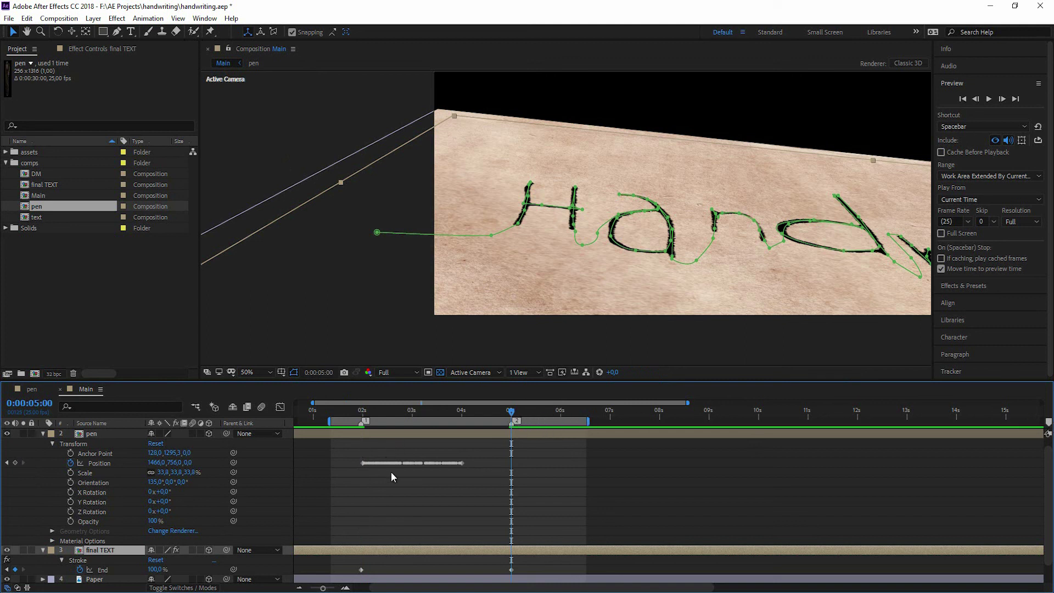
scroll(362, 421, "up", 3)
- Retime the pen's Position keyframes to run from marker 1 to 5 seconds, then preview
left_click(365, 422)
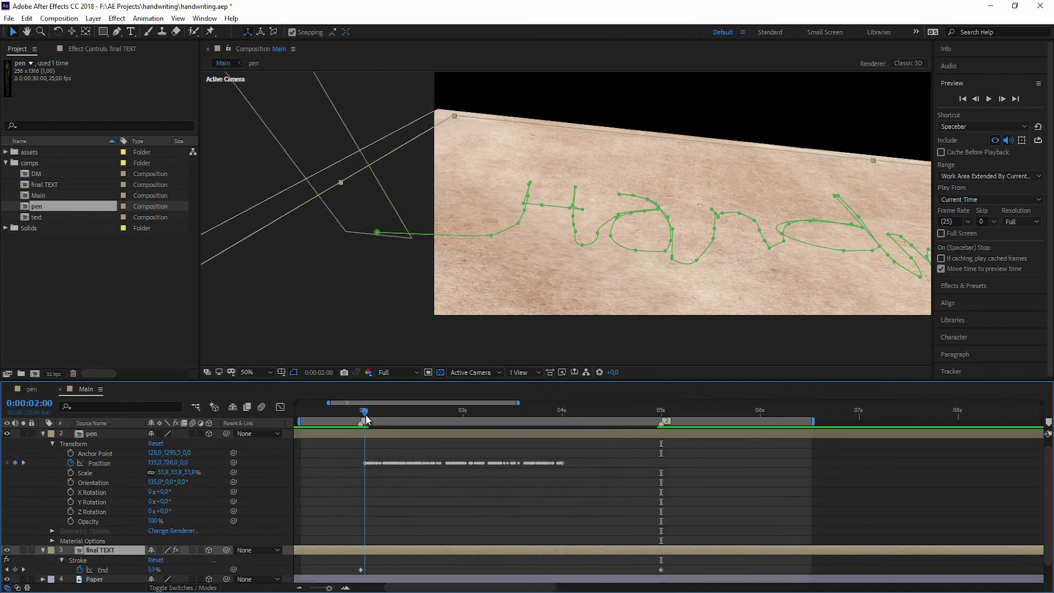
left_click(89, 464)
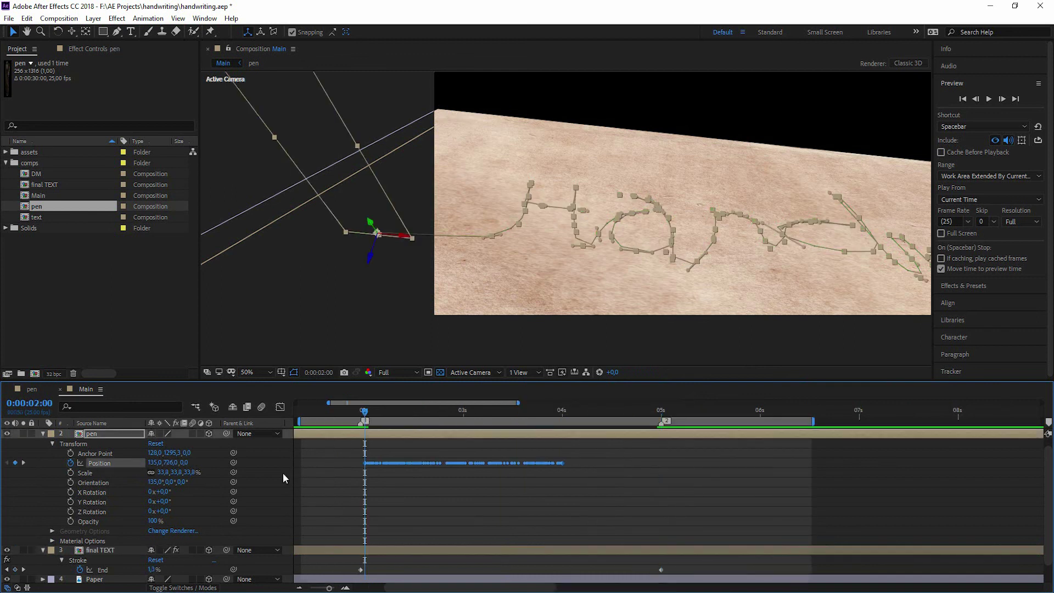
left_click_drag(364, 463, 361, 465)
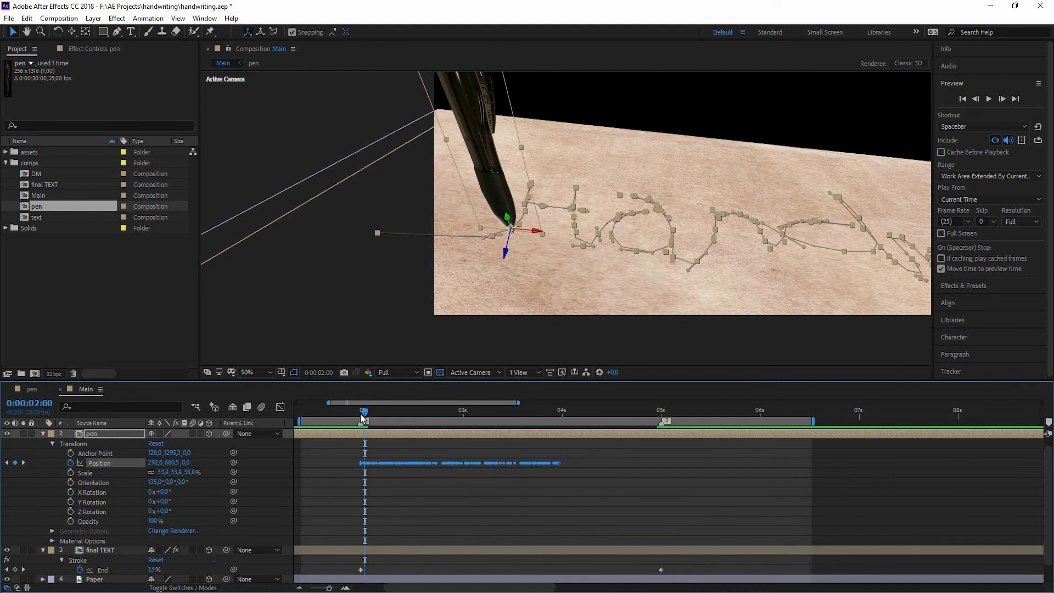
left_click_drag(364, 413, 360, 416)
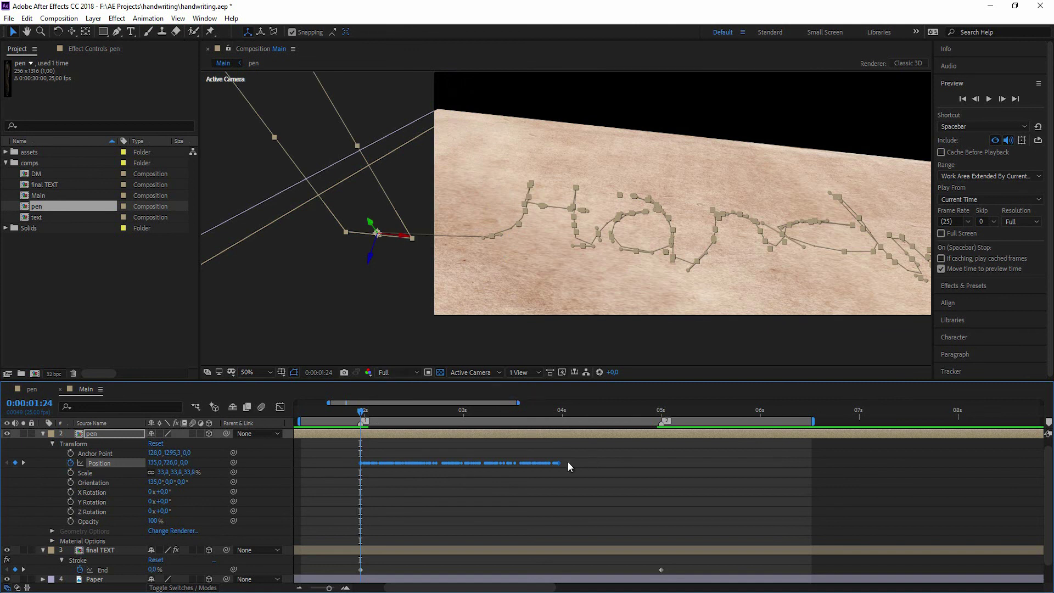
mouse_move(558, 462)
left_mouse_down()
mouse_move(752, 468)
mouse_move(480, 475)
mouse_move(756, 469)
mouse_move(448, 463)
mouse_move(769, 465)
mouse_move(522, 480)
mouse_move(661, 416)
left_mouse_up()
key("comma")
left_click_drag(477, 412, 354, 424)
key("space")
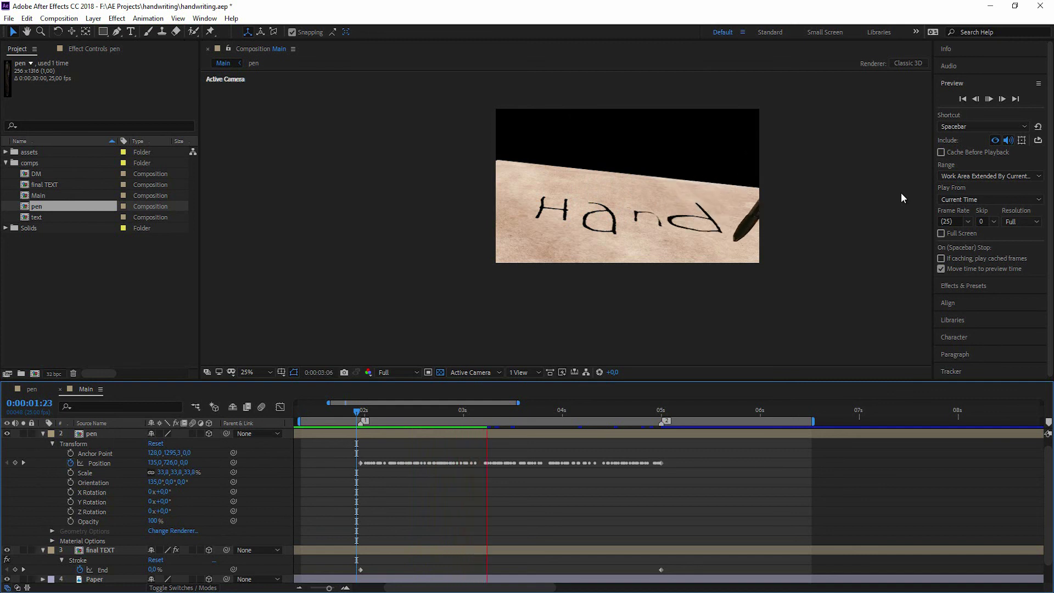
key("space")
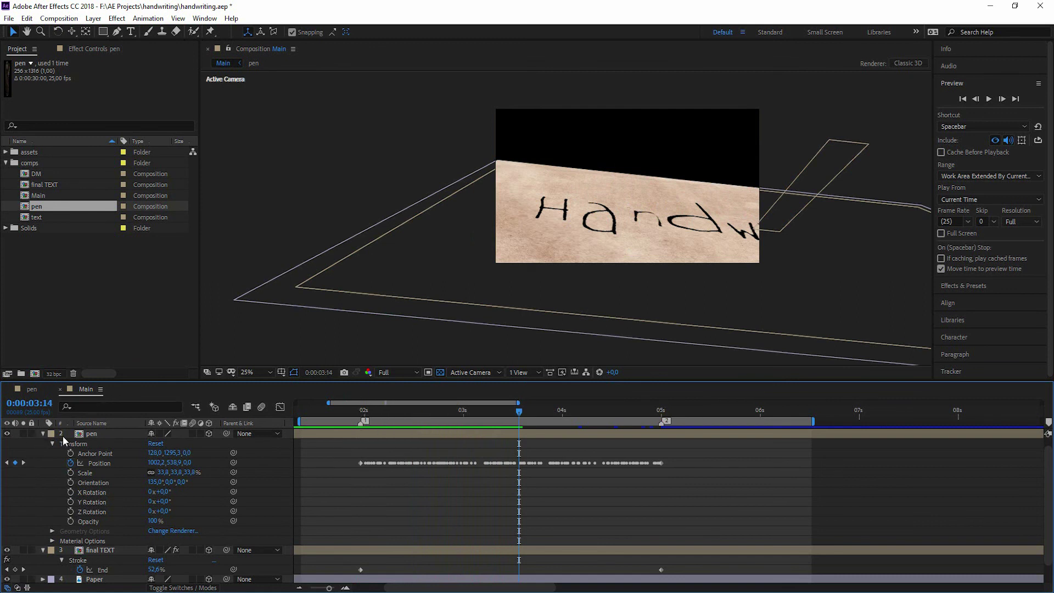
- Set Camera 1 Point of Interest and Position keyframes at 1:24
left_click(42, 434)
left_click(122, 433)
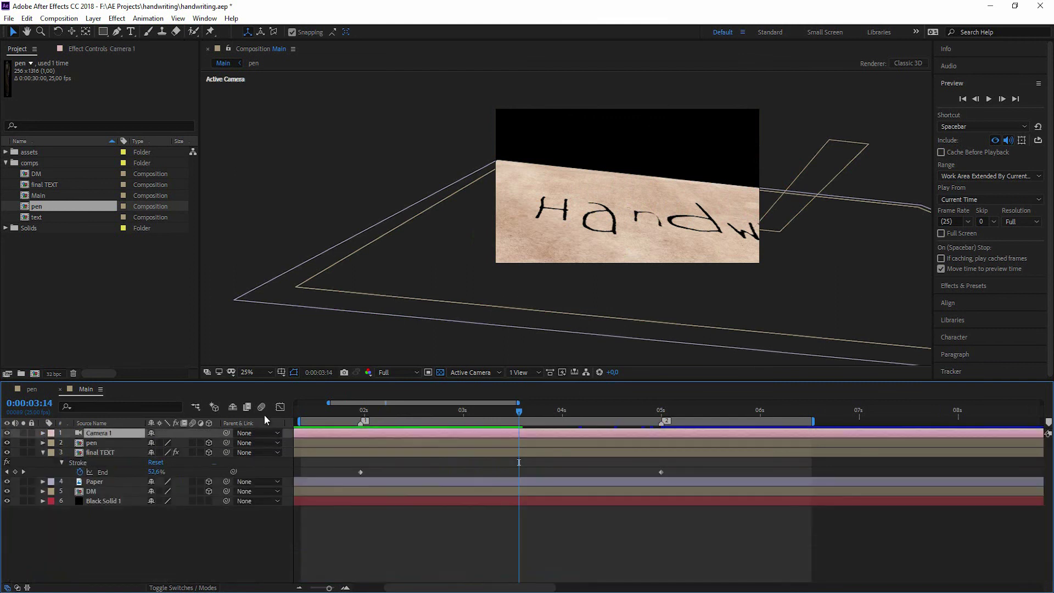
left_click(360, 411)
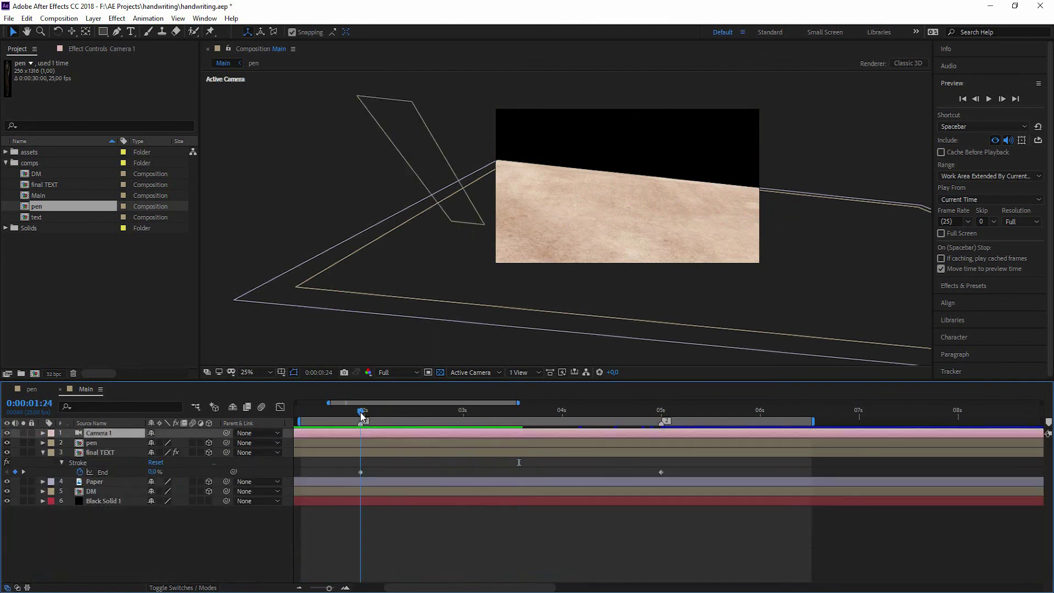
left_click(43, 433)
left_click(70, 453)
left_click(70, 463)
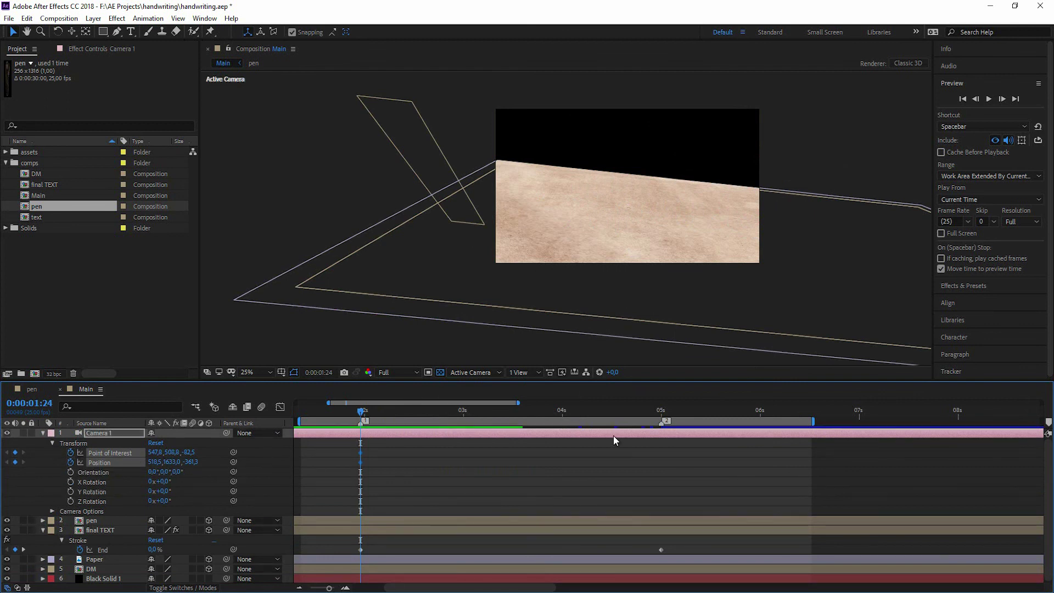
- Move the camera to follow the writing at 4 seconds and reframe the word's end at 5 seconds
left_click(661, 418)
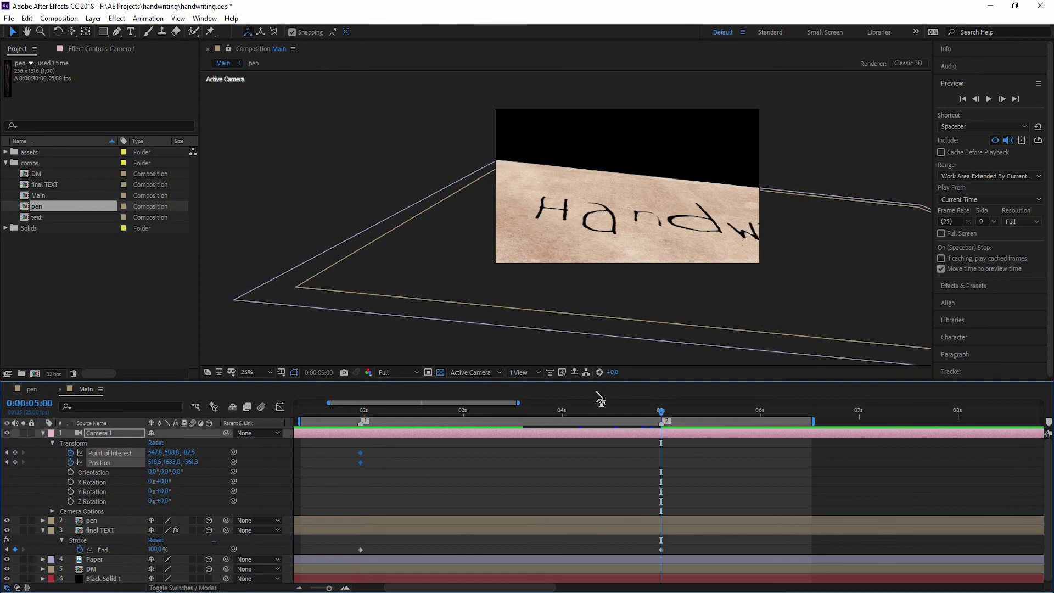
left_click(562, 413)
key("c")
left_click_drag(724, 261, 508, 248)
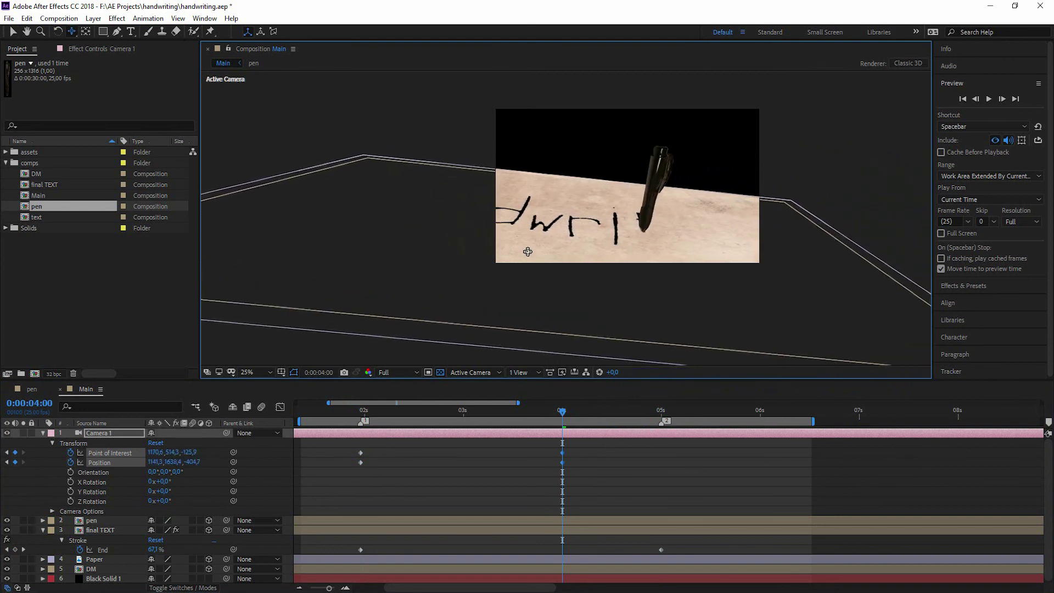
left_click(660, 412)
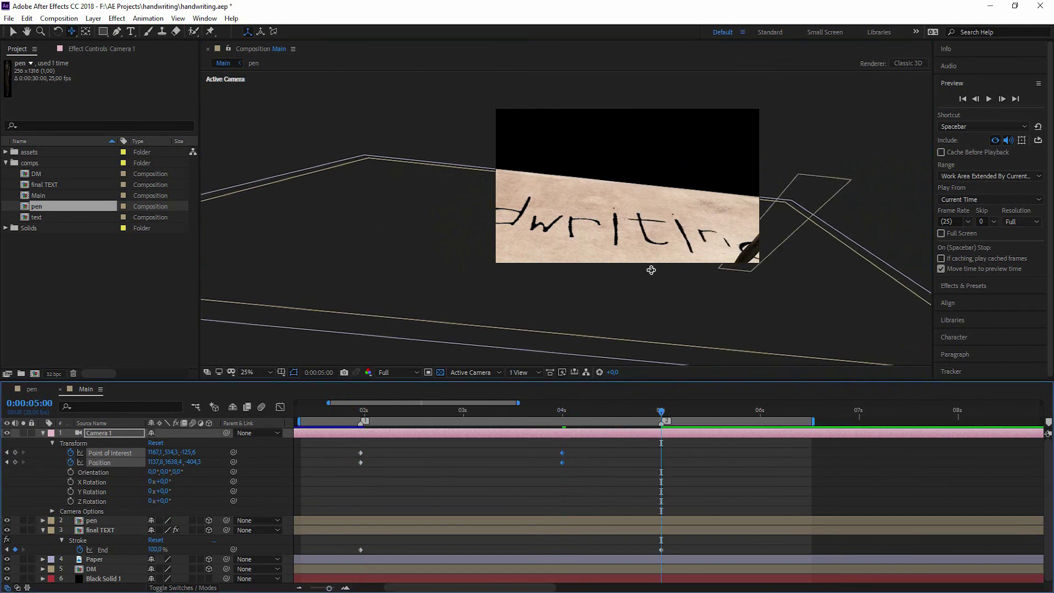
left_click_drag(648, 237, 596, 213)
- Preview the camera move and scrub to where the pen writes the first letters
key("period")
key("space")
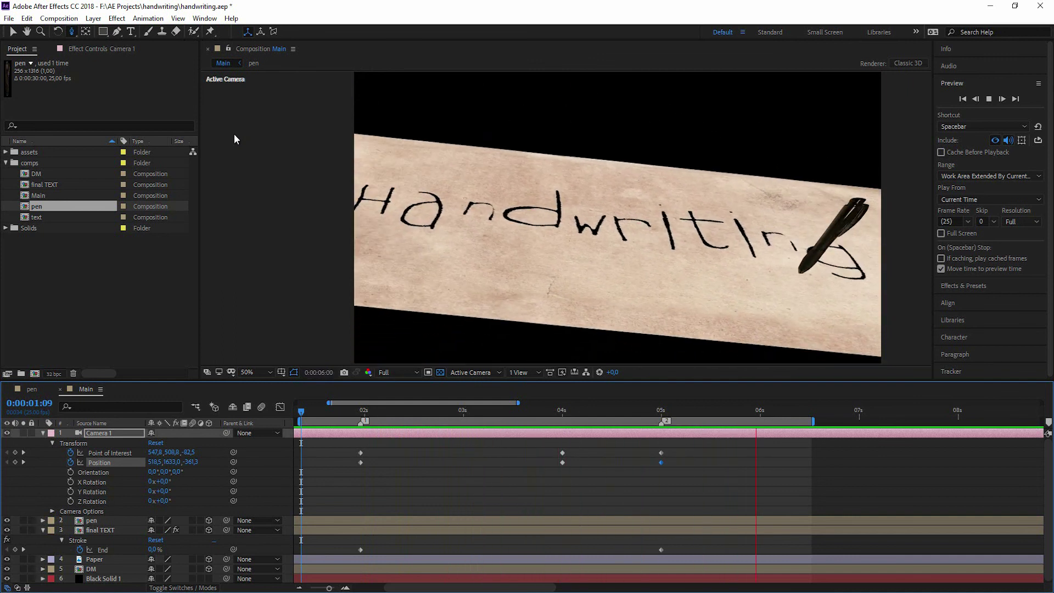
key("space")
left_click_drag(356, 418, 420, 434)
- Enable pen layer and composition motion blur, preview it, and return to 0:00:01:24
left_click(43, 433)
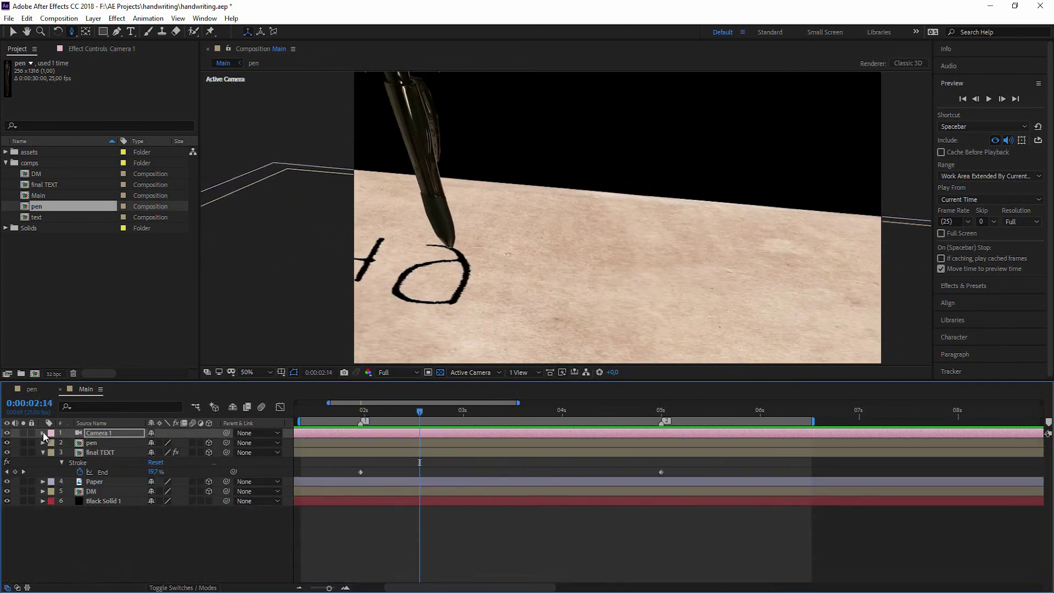
left_click(93, 443)
left_click(192, 442)
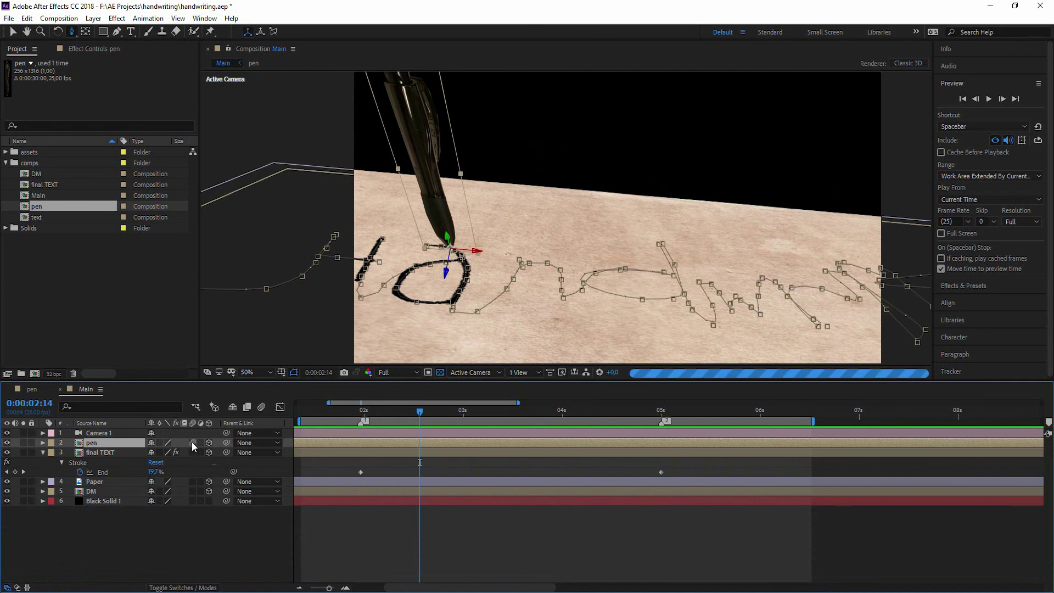
left_click(261, 407)
key("space")
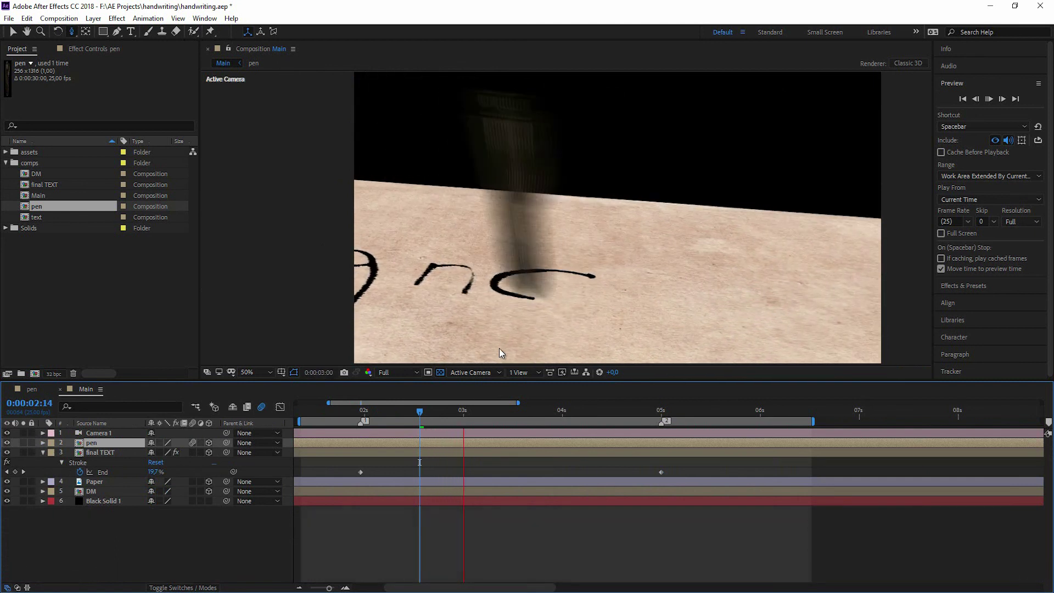
key("space")
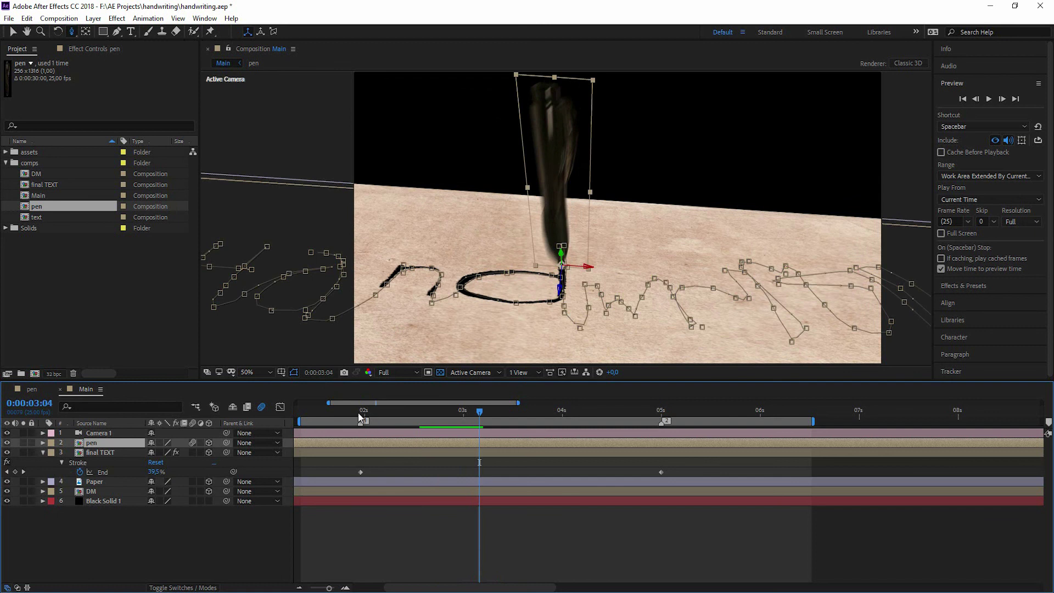
left_click(358, 413)
left_click_drag(360, 416, 361, 415)
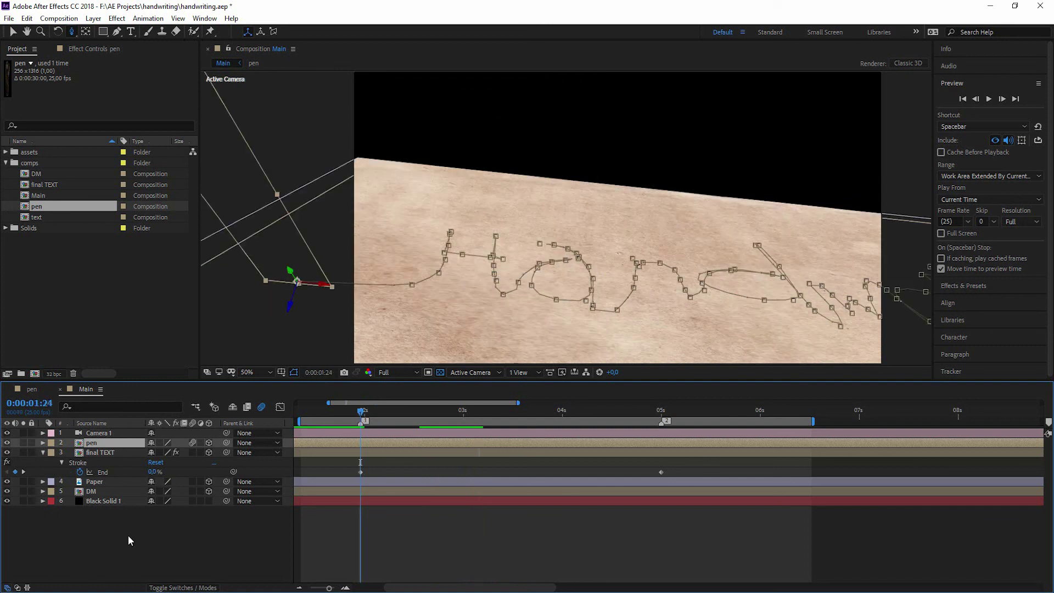
- Move the final TEXT layer's Stroke End keyframe to 8 seconds
left_click(109, 455)
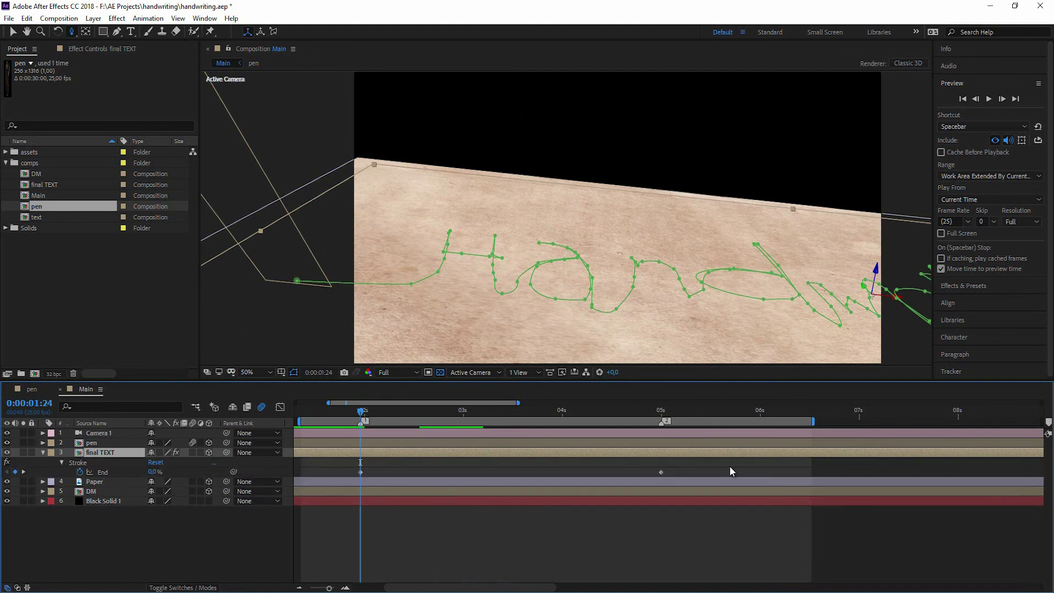
left_click(957, 417)
left_click_drag(663, 469, 956, 485)
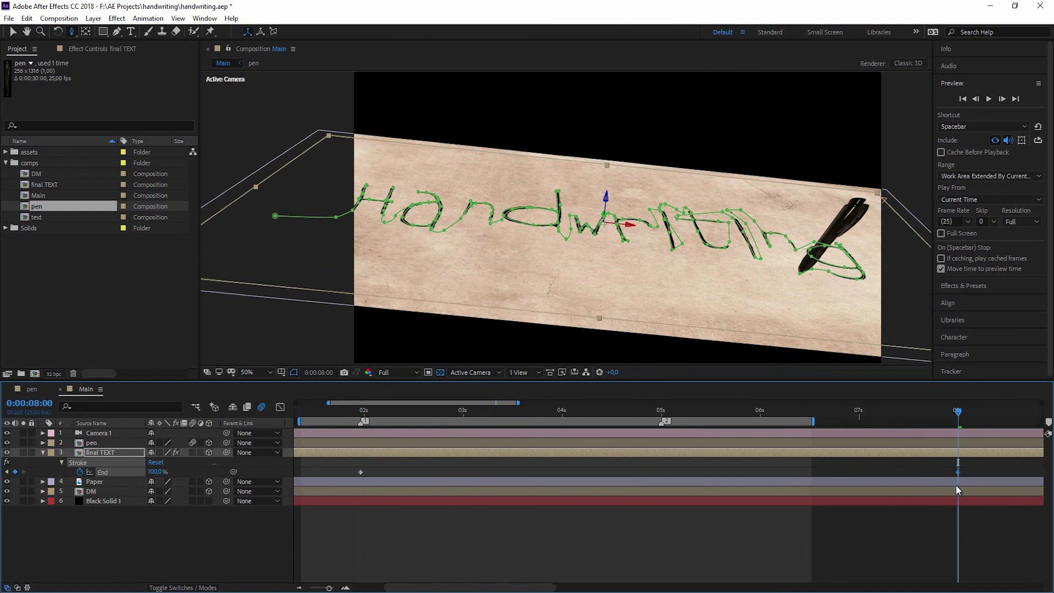
- Stretch the pen's Position keyframes so its motion ends at 8 seconds
left_click(91, 442)
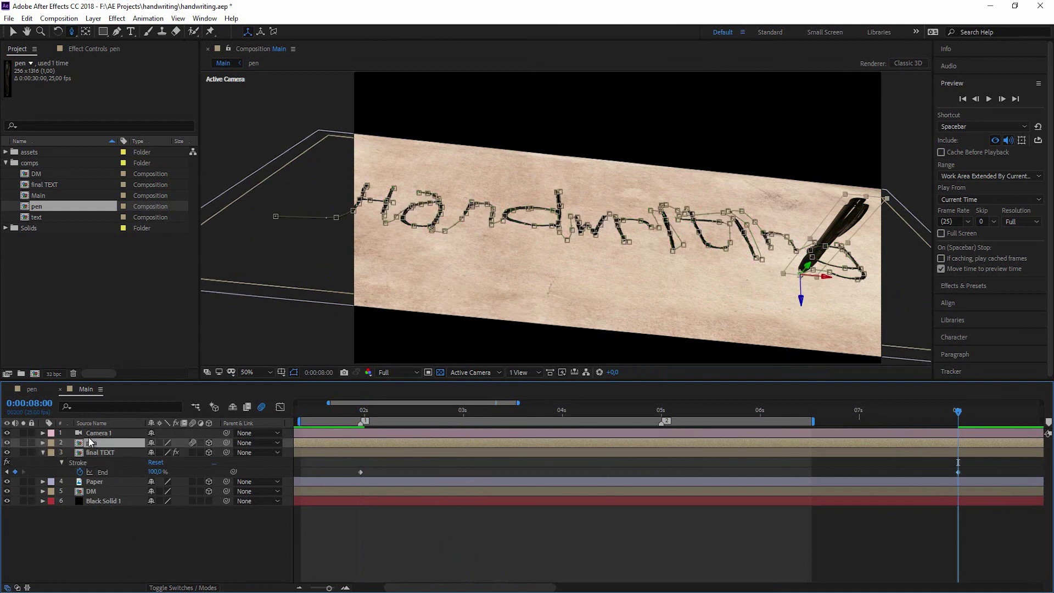
key("p")
left_click(99, 453)
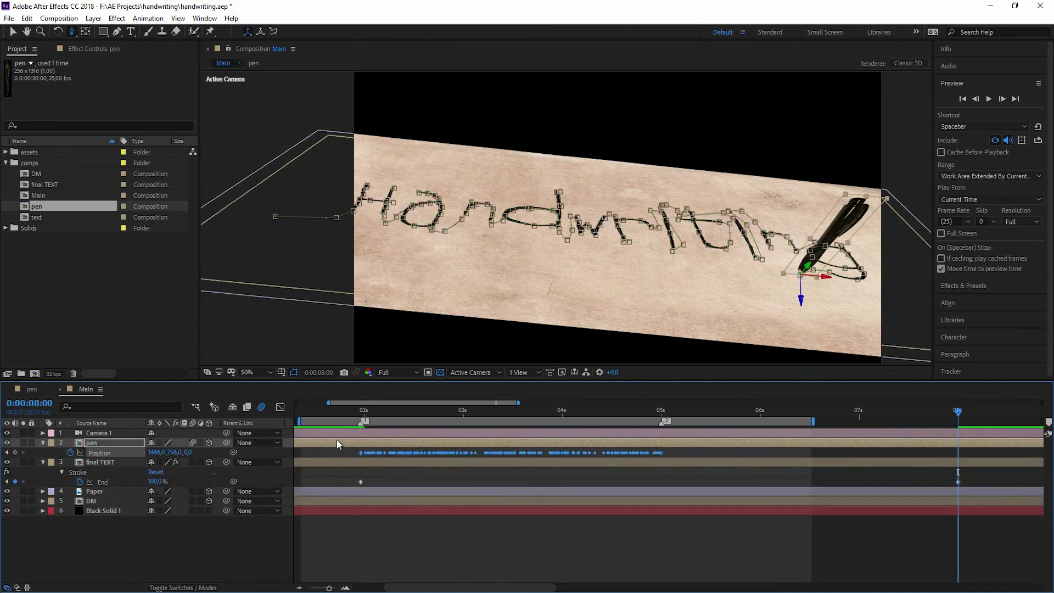
left_click(362, 420)
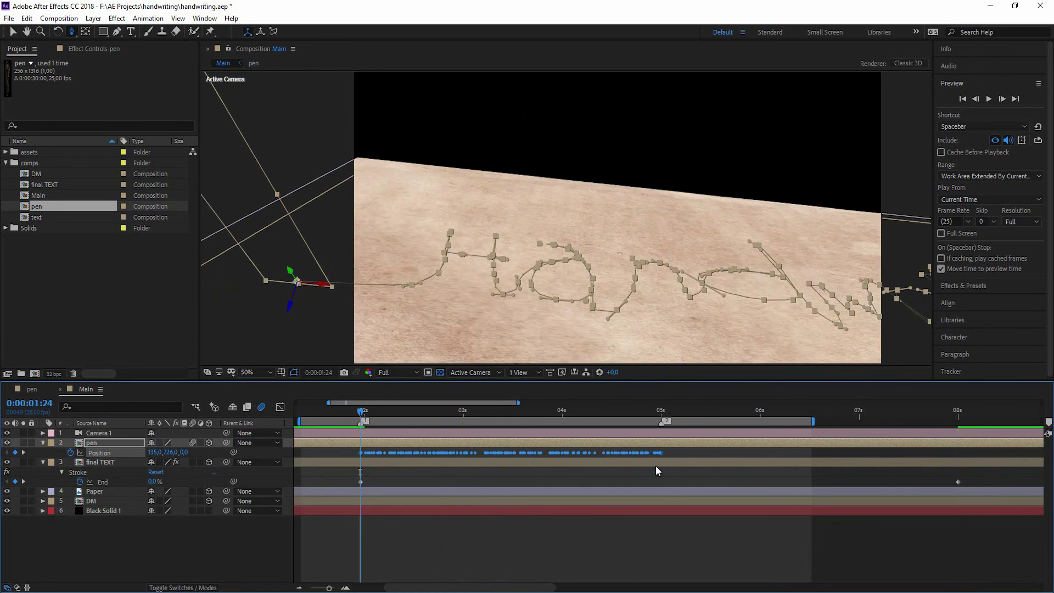
left_click_drag(662, 453, 961, 459)
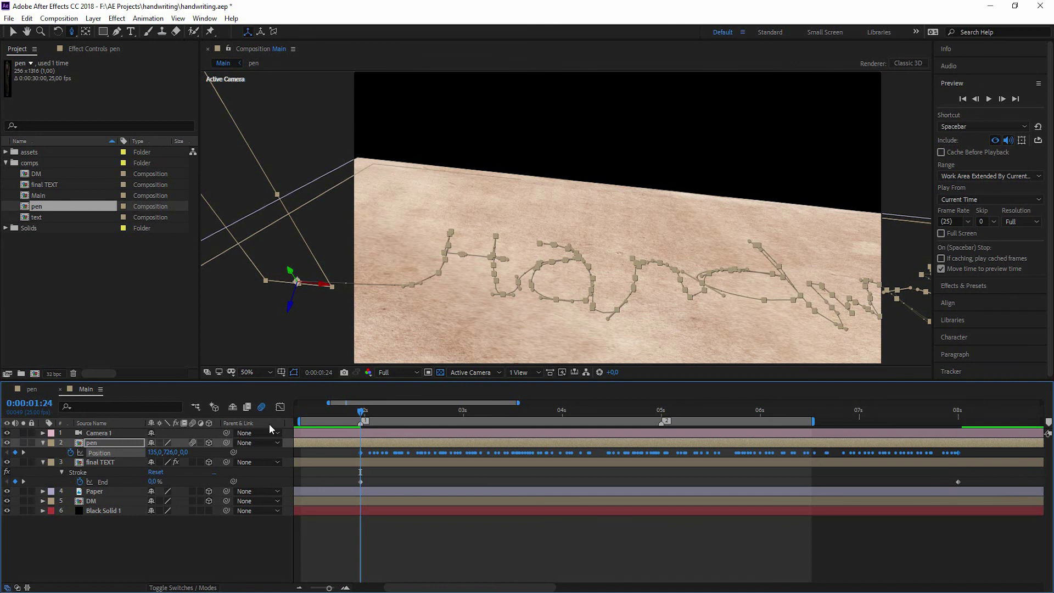
- Reveal and select all of Camera 1's keyframes
left_click(324, 432)
key("u")
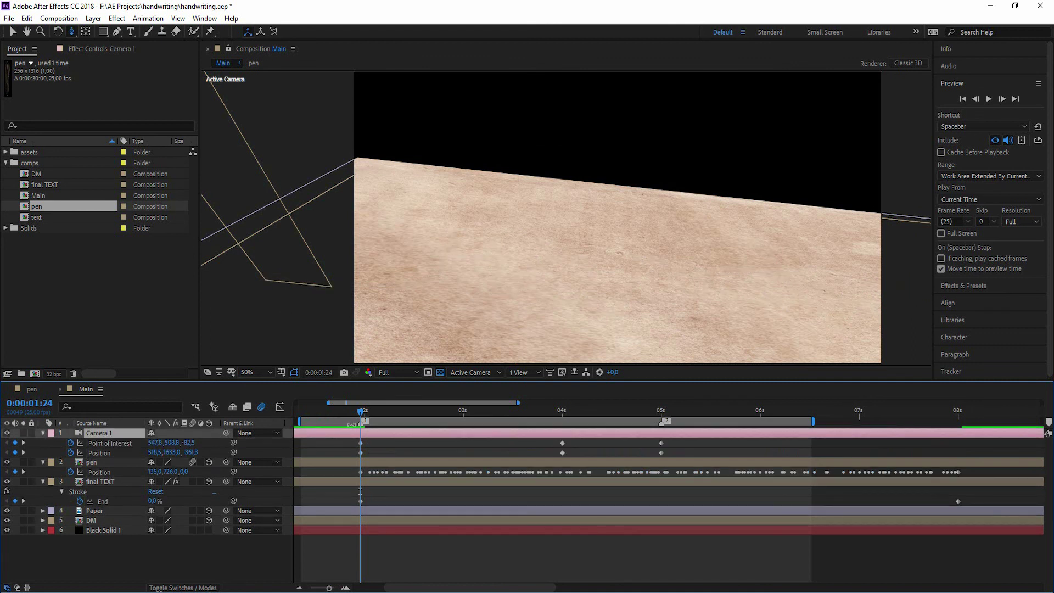
left_click_drag(700, 452, 358, 435)
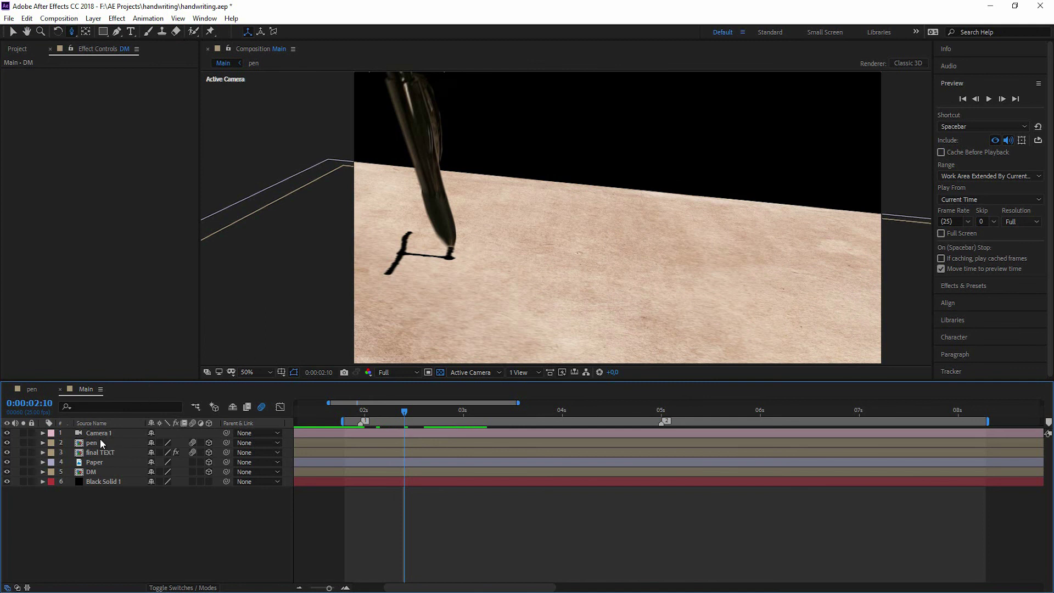
- Add a shadow-casting spot light with 12 px shadow diffusion and pull it back along Z
left_click(117, 18)
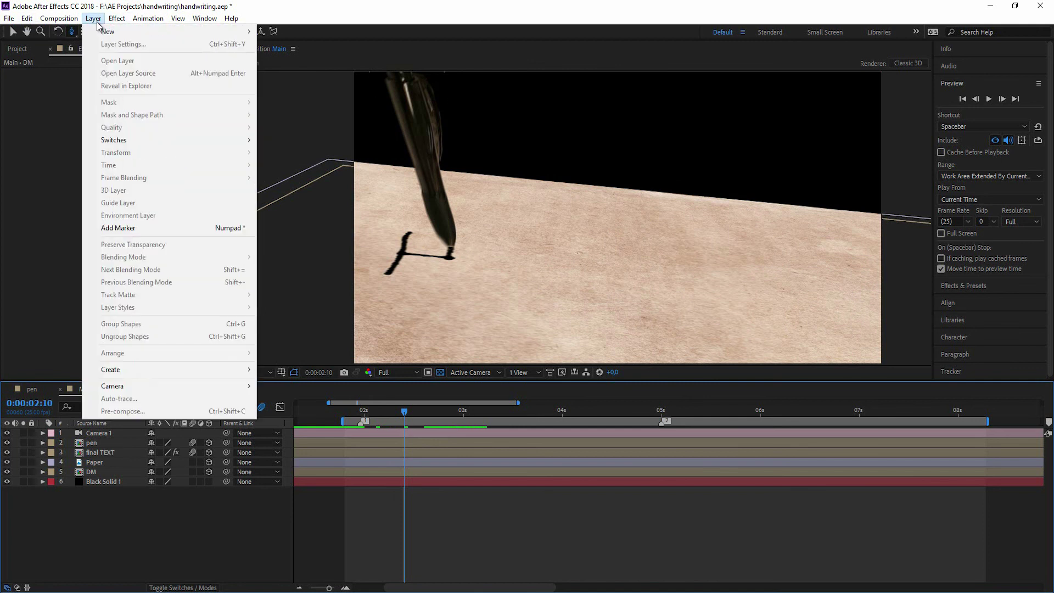
mouse_move(108, 33)
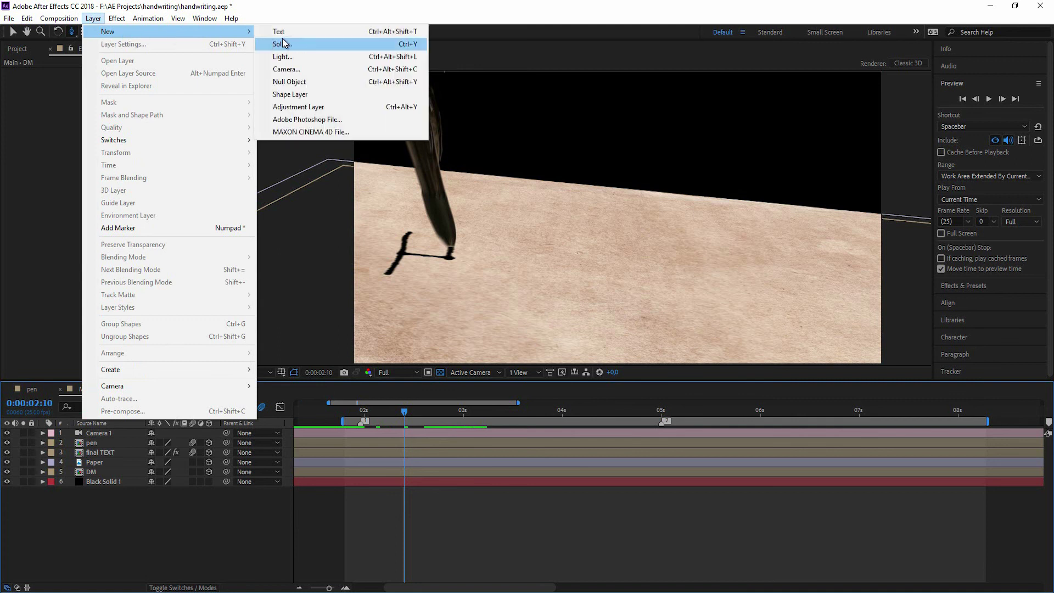
left_click(299, 58)
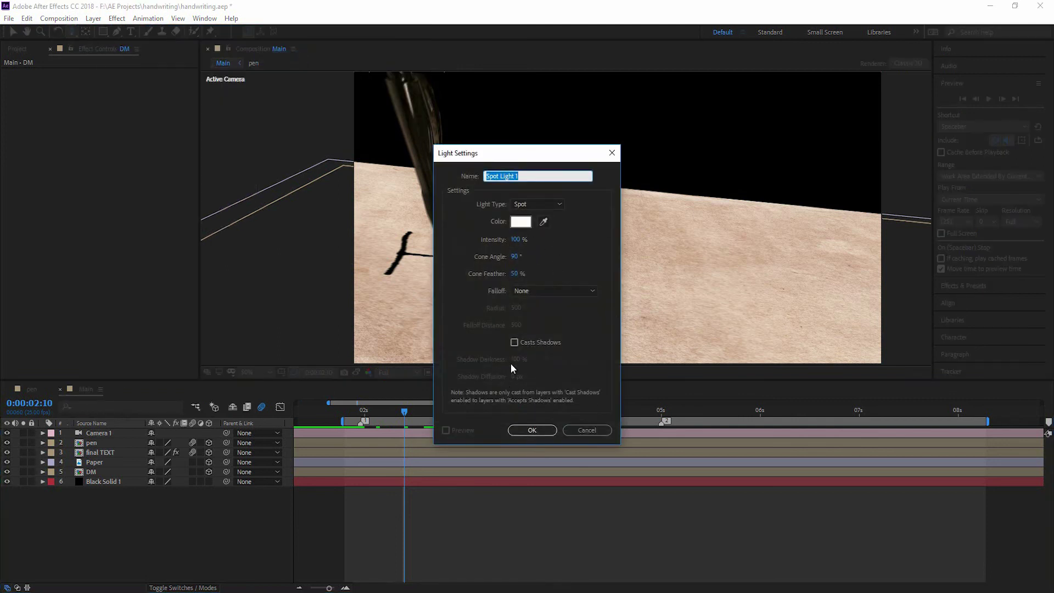
left_click(513, 340)
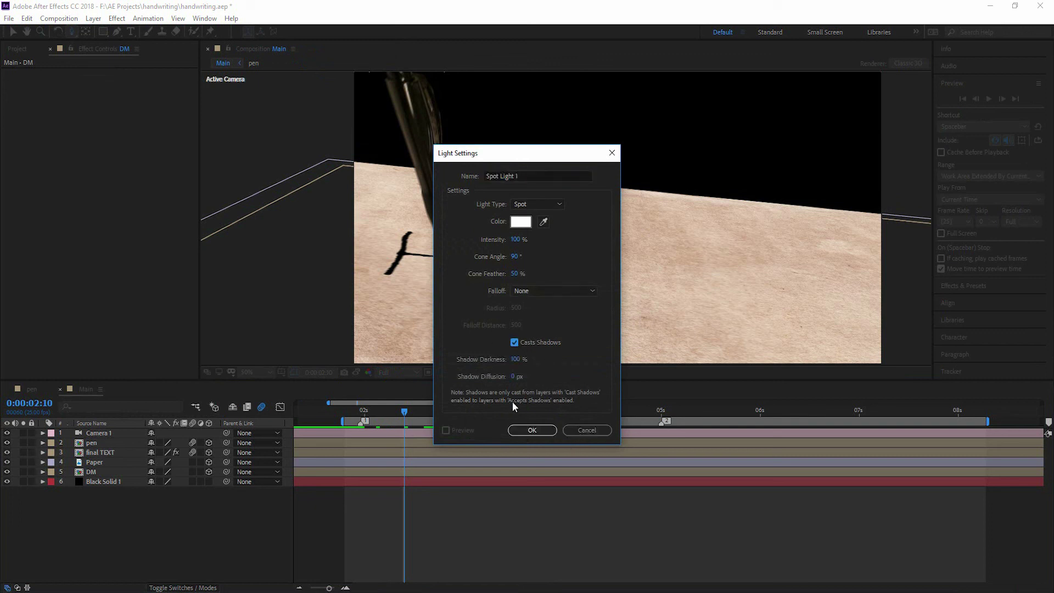
left_click(514, 378)
type("12")
key("Return")
left_click(532, 430)
key("comma")
key("comma")
key("comma")
left_click_drag(667, 110, 681, 90)
- Turn on Casts Shadows in the pen layer's Material Options
key("period")
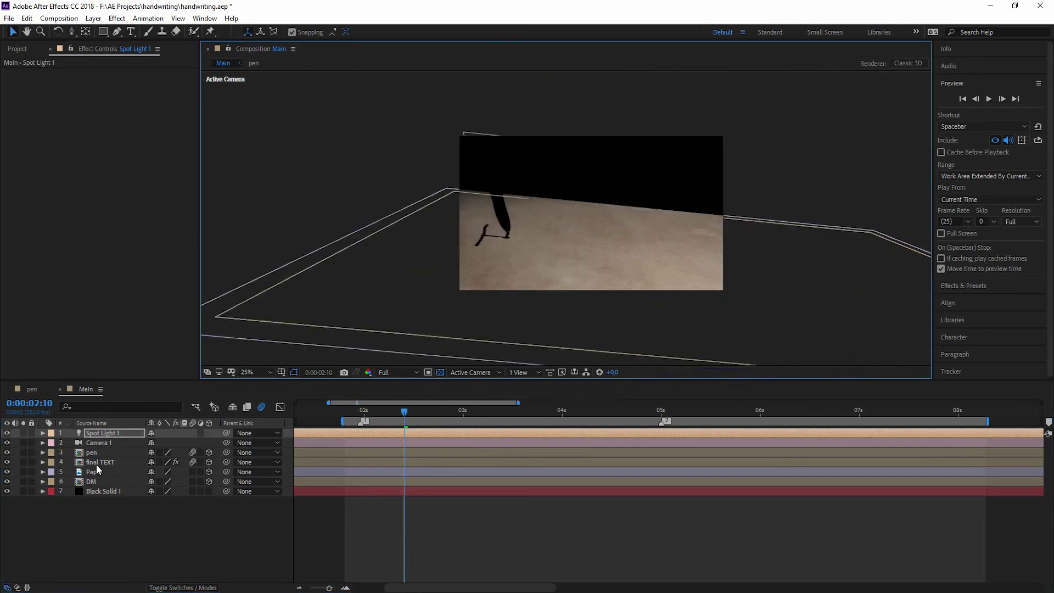
left_click(97, 464)
left_click(96, 453)
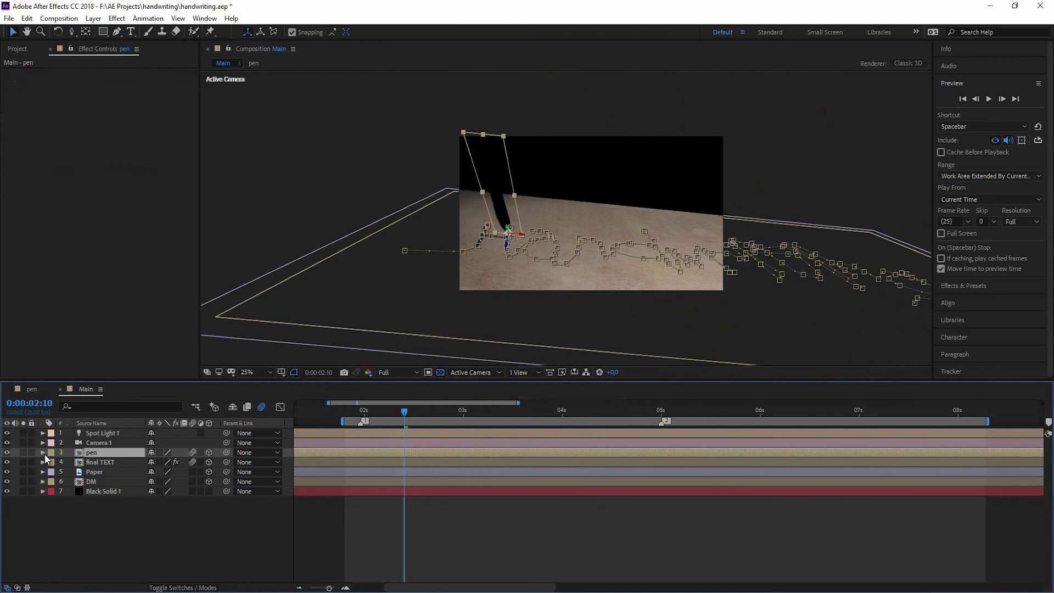
left_click(43, 453)
left_click(52, 560)
scroll(136, 530, "down", 5)
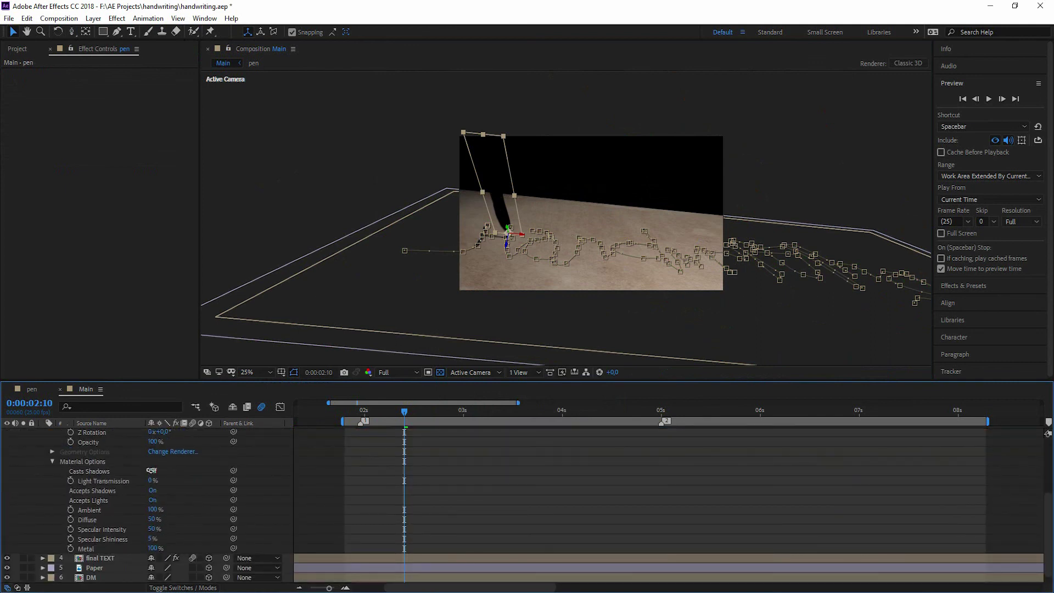
left_click(152, 470)
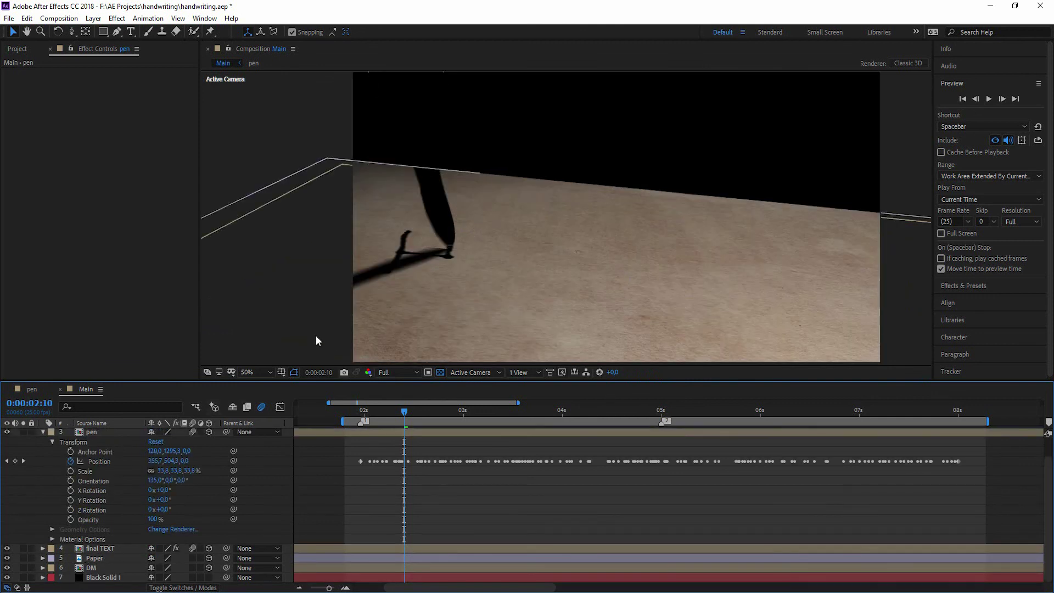
- Select layers in the Composition viewer and zoom out to see the whole scene
left_click(139, 447)
left_click(555, 172)
key("comma")
key("comma")
key("comma")
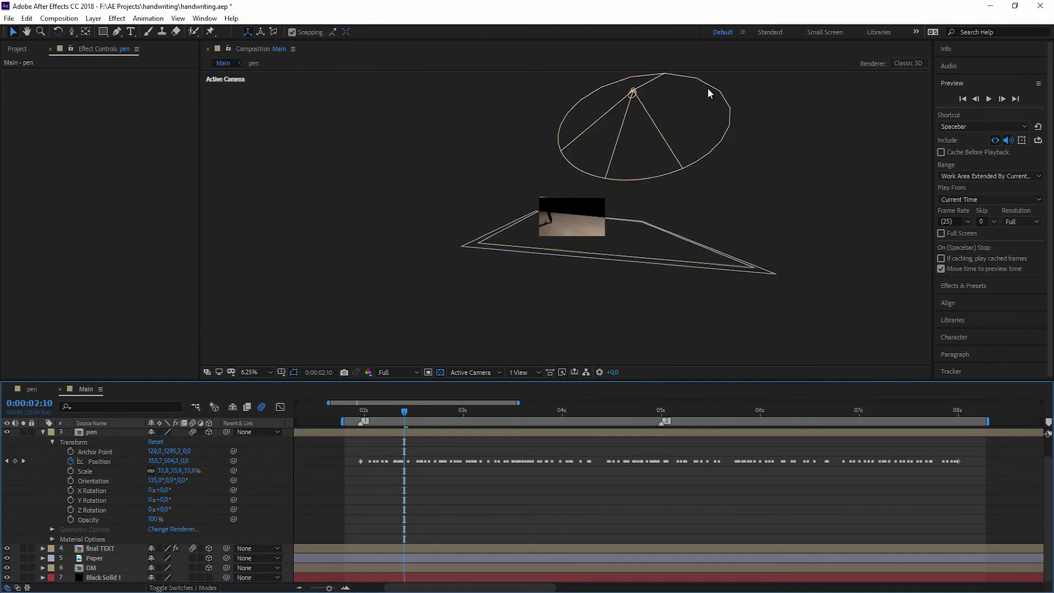
- Re-aim Spot Light 1's cone down toward the paper
left_click(634, 92)
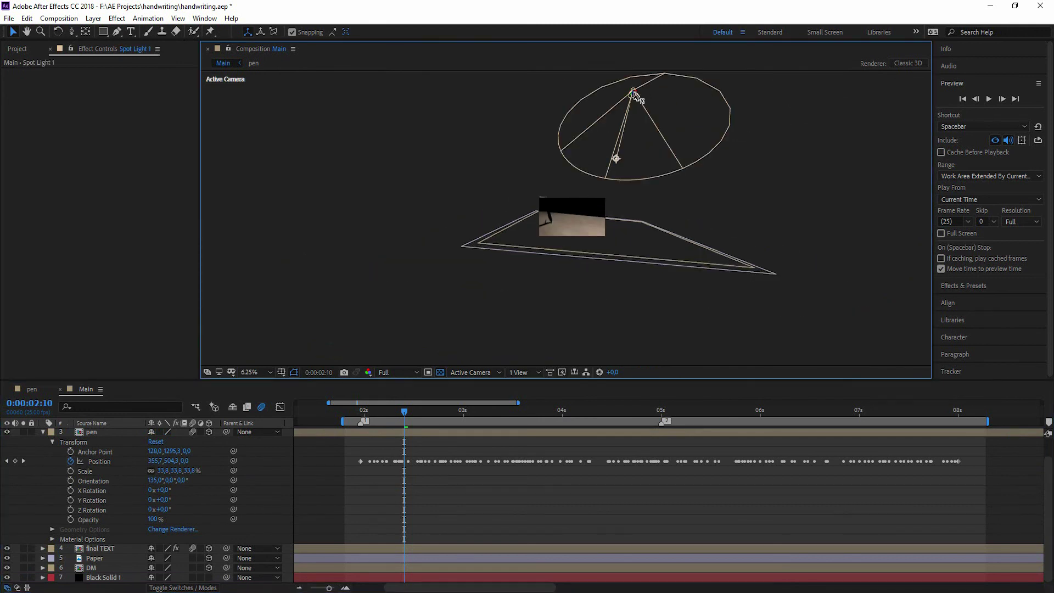
left_click_drag(634, 92, 618, 143)
key("comma")
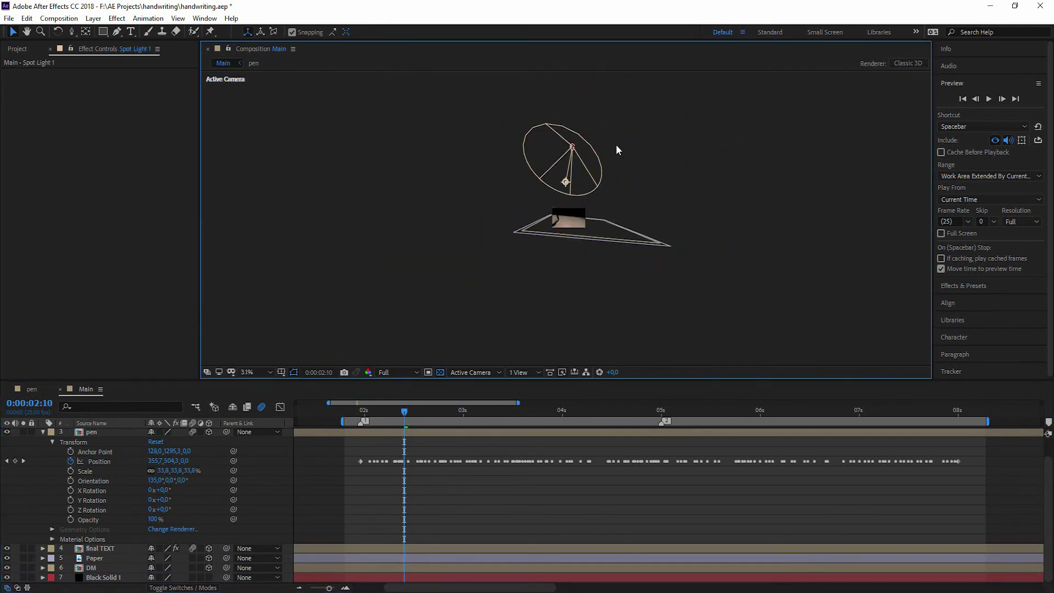
- Split the viewer into 2 Views - Horizontal and lower the spot light in the Front view
left_click(522, 372)
left_click(538, 398)
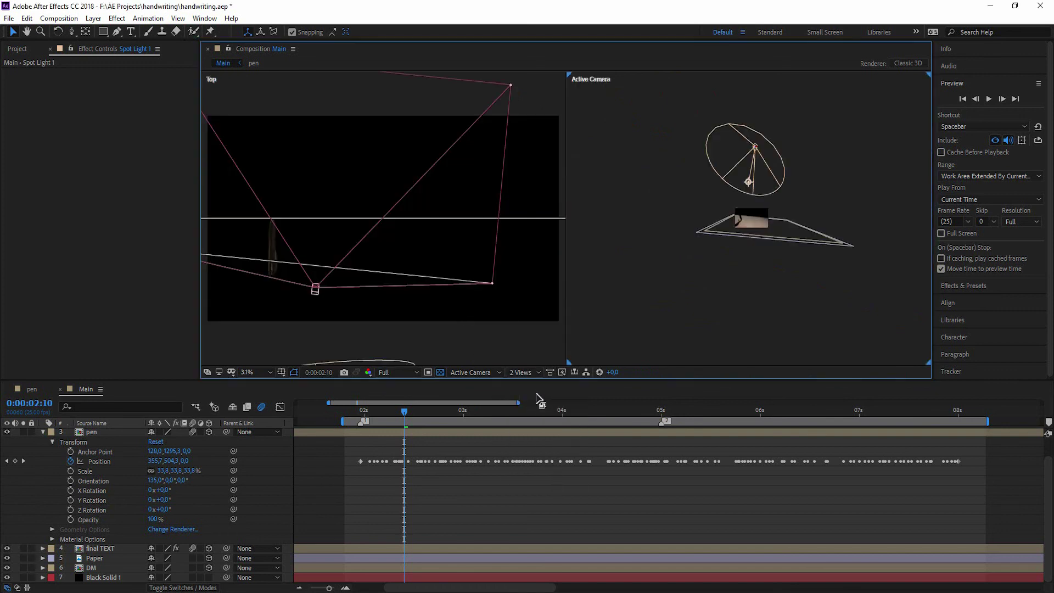
scroll(433, 199, "down", 3)
left_click_drag(429, 207, 475, 291)
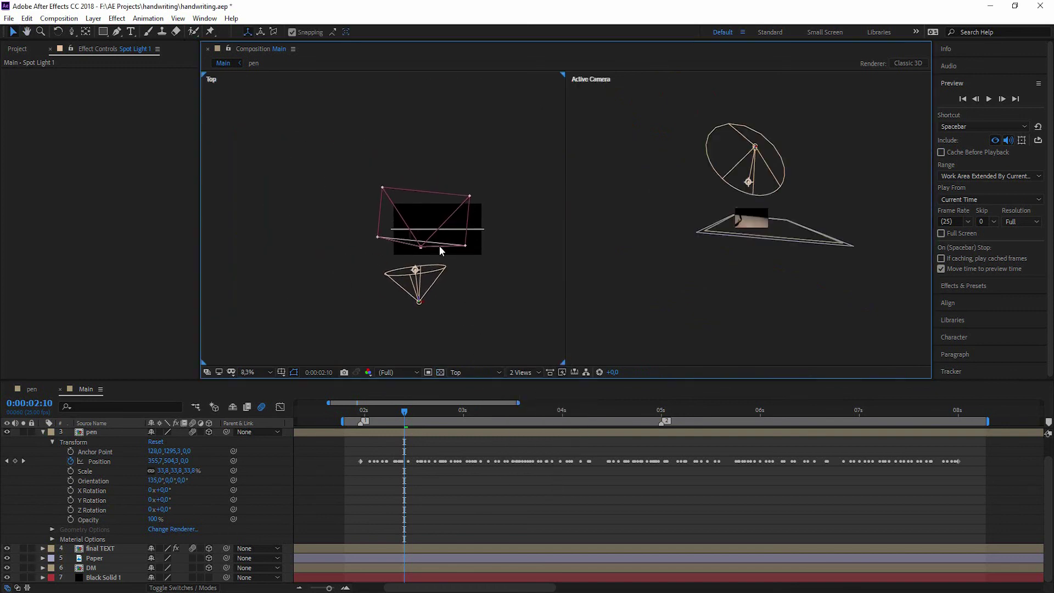
left_click(475, 372)
left_click(467, 397)
scroll(466, 247, "up", 1)
left_click_drag(454, 224, 457, 301)
- Switch to the Right view and raise the spot light's Intensity to 122%
scroll(767, 265, "up", 3)
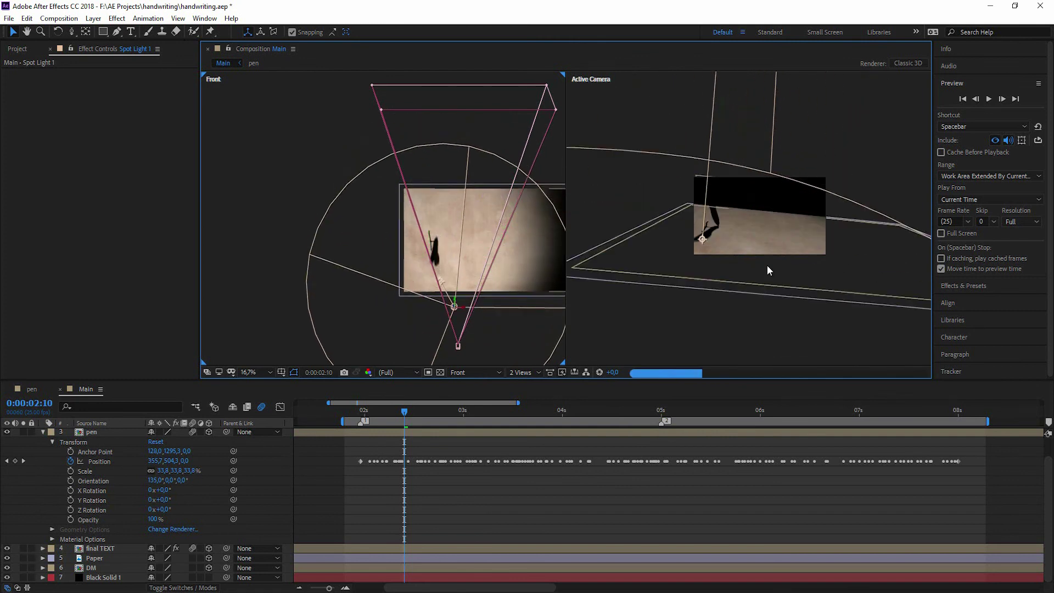
left_click(457, 292)
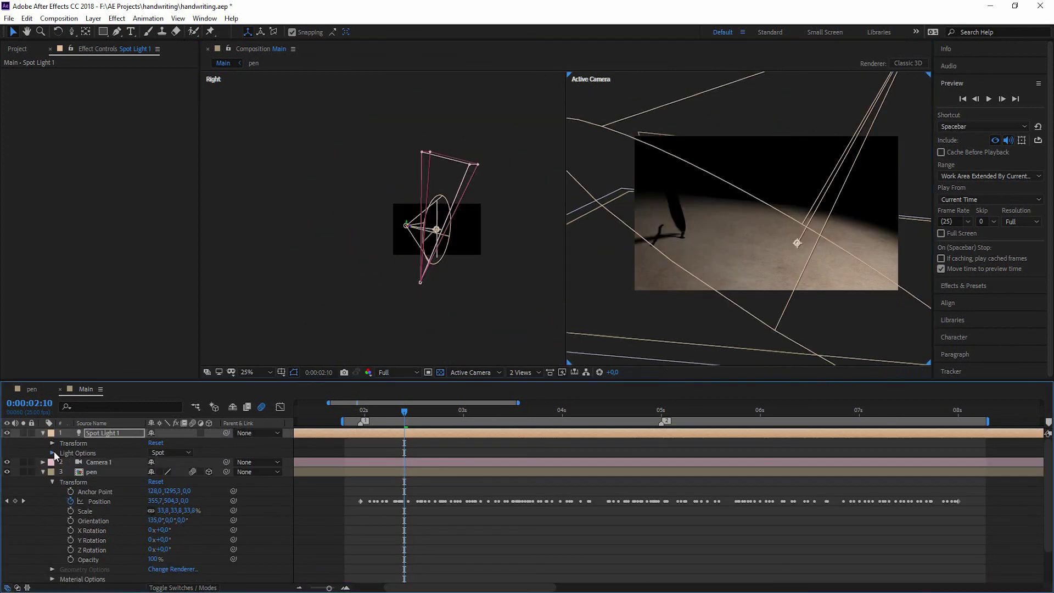
left_click(53, 452)
left_click_drag(153, 462, 174, 481)
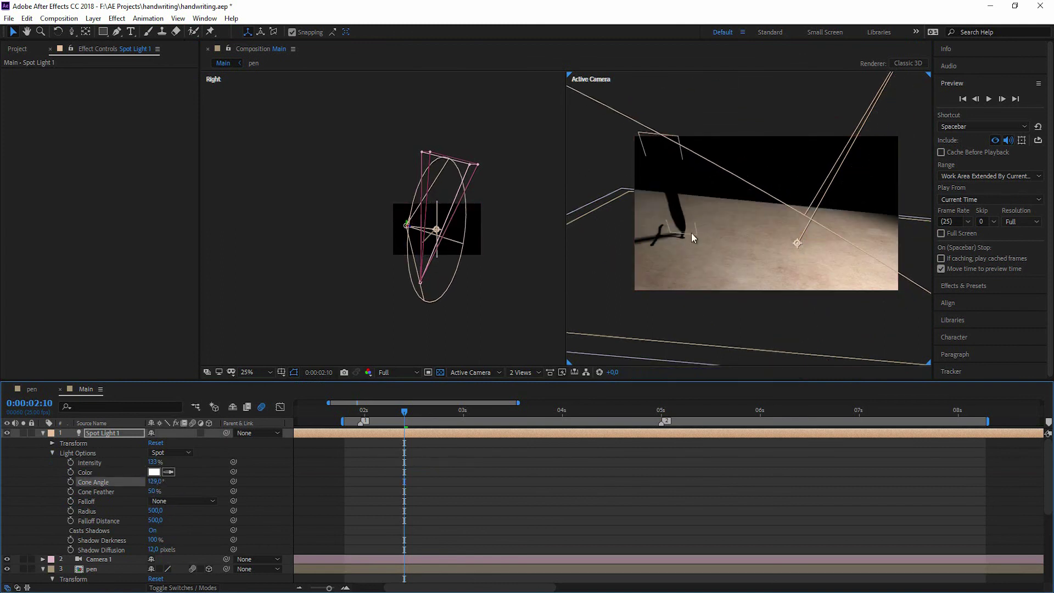
- Set the pen layer's Accepts Lights material option to Off
left_click(368, 411)
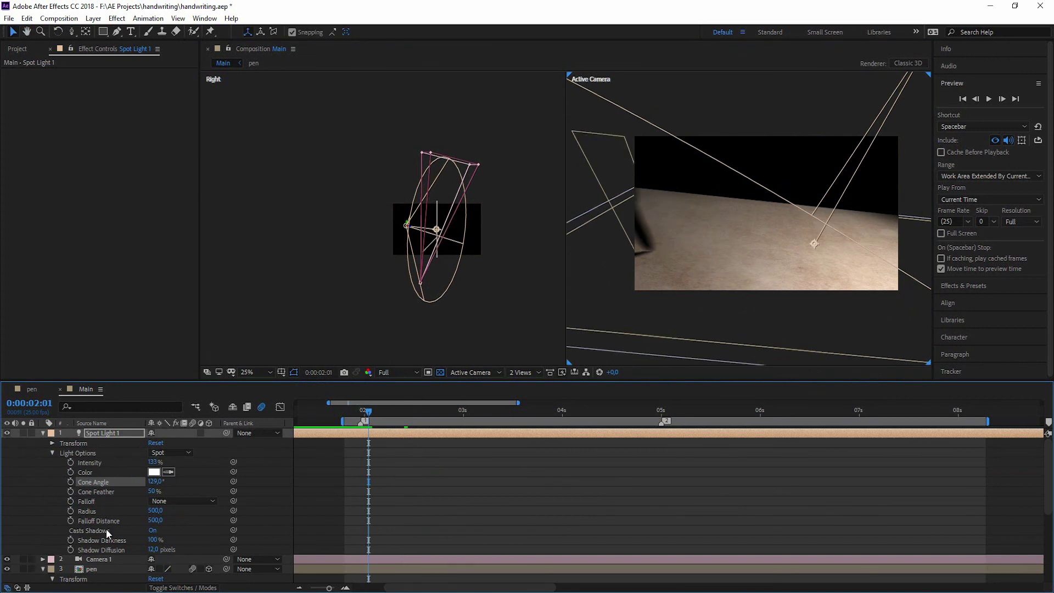
scroll(106, 528, "down", 3)
left_click(44, 482)
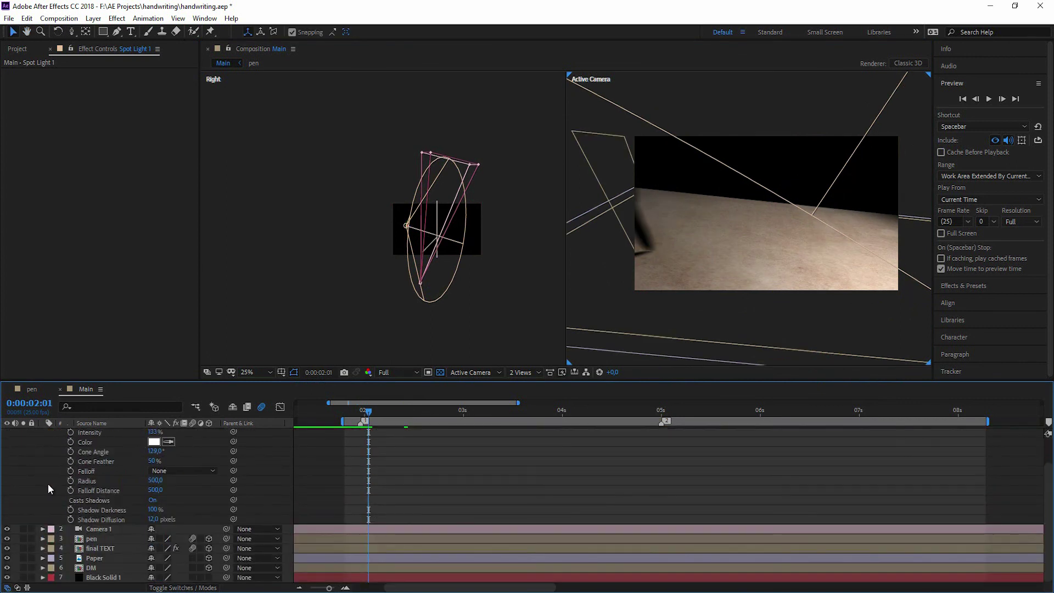
left_click(43, 538)
scroll(43, 540, "down", 4)
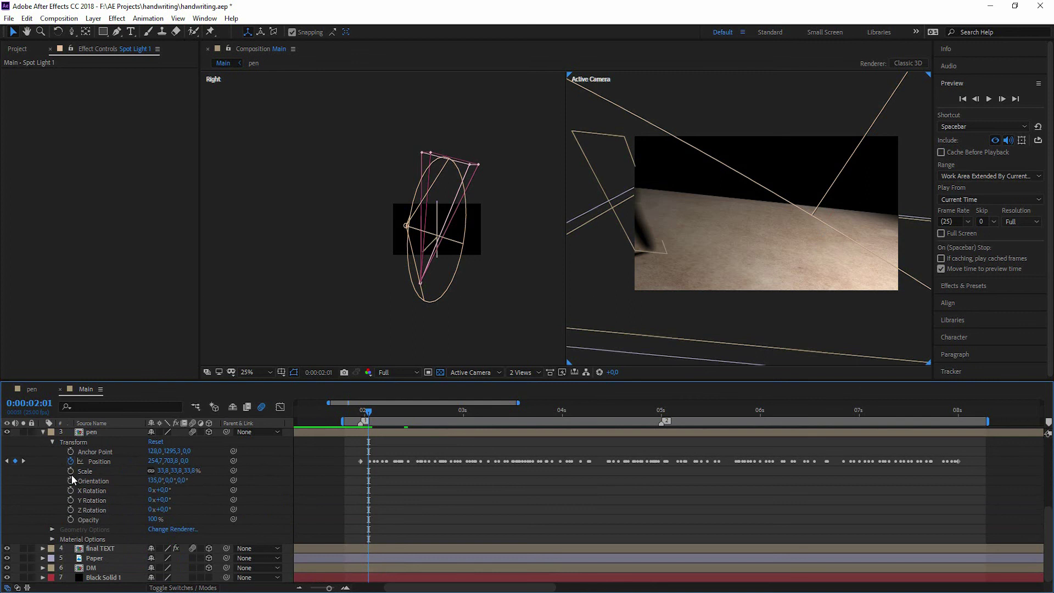
left_click(52, 539)
scroll(111, 511, "down", 2)
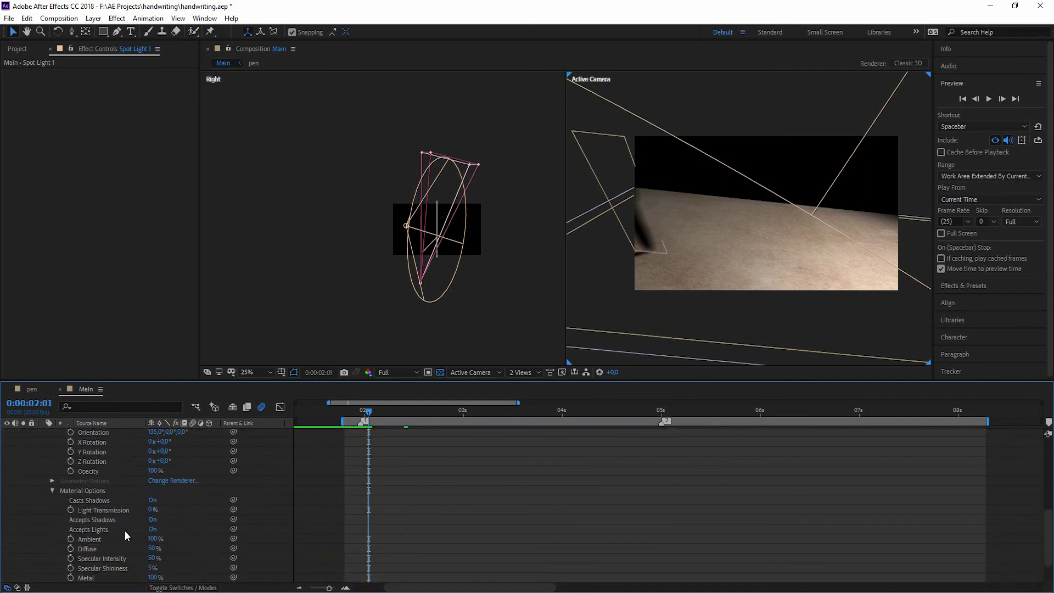
left_click(152, 529)
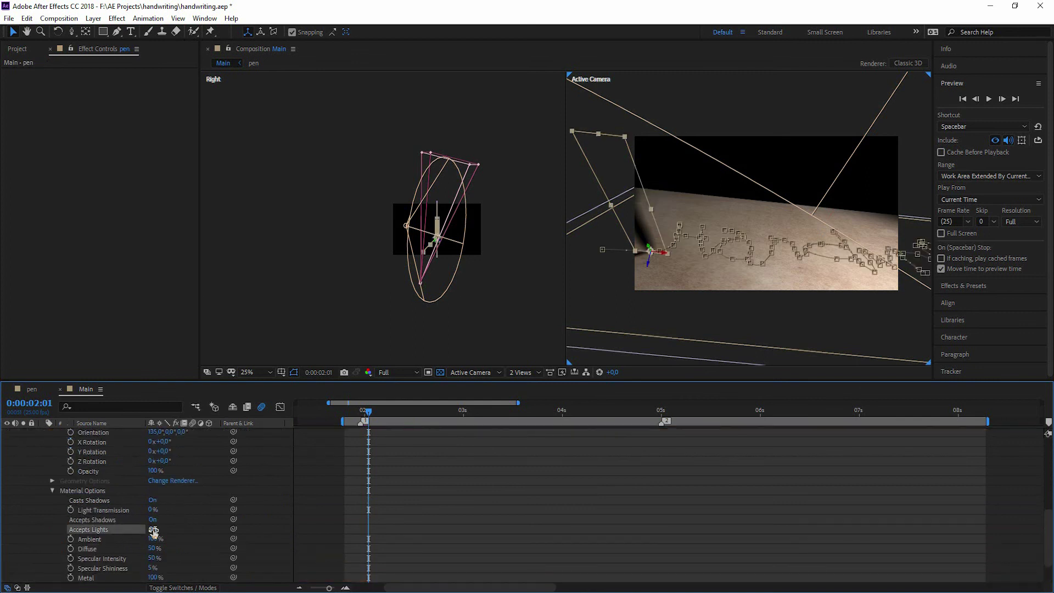
- Check the lighting around 3 seconds and at 0:00:01:20, then collapse the pen's properties
left_click(471, 411)
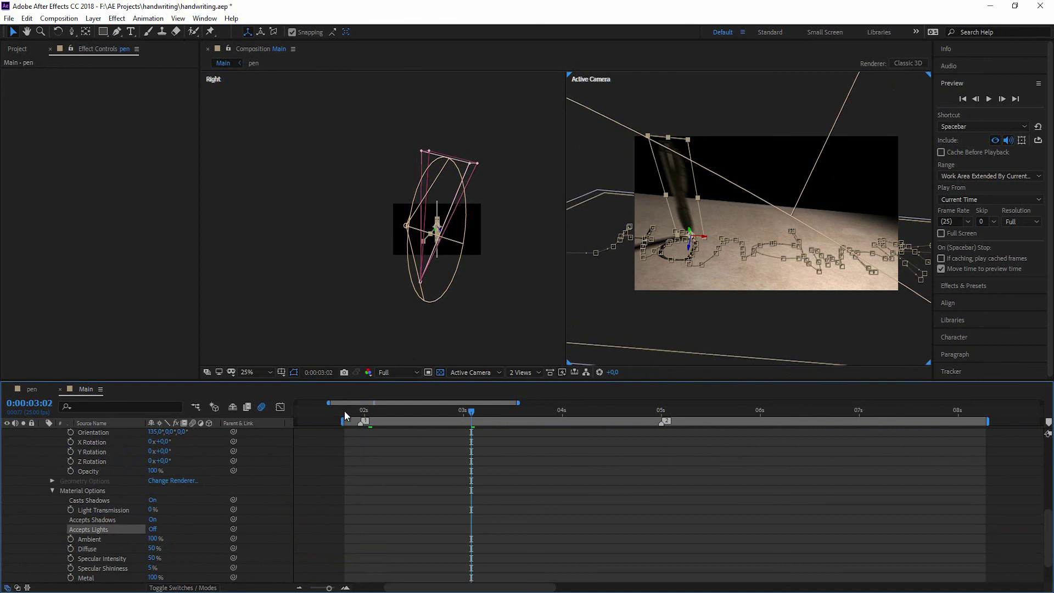
left_click(345, 411)
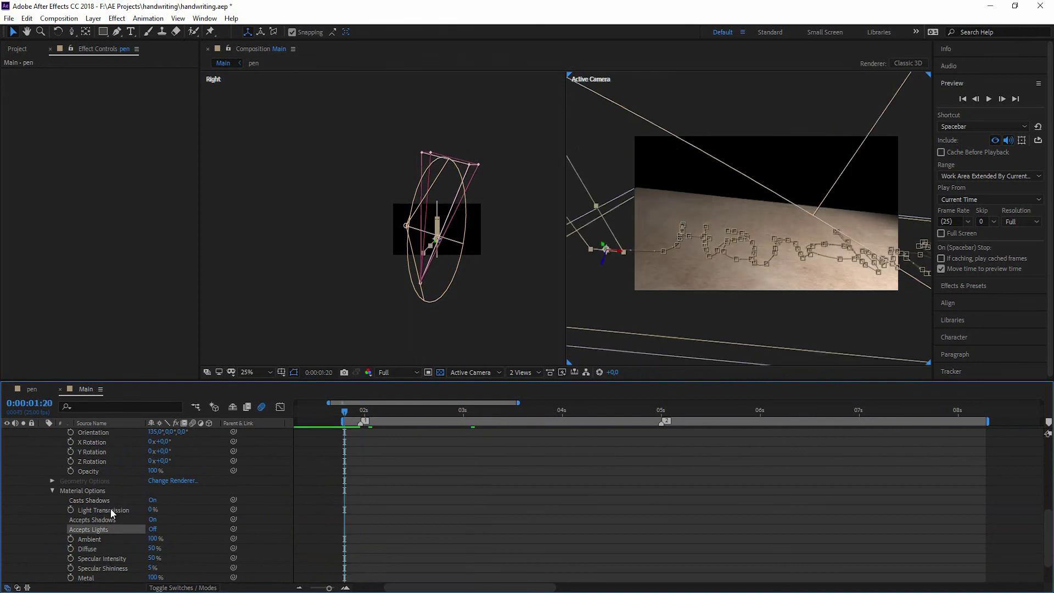
scroll(124, 522, "down", 3)
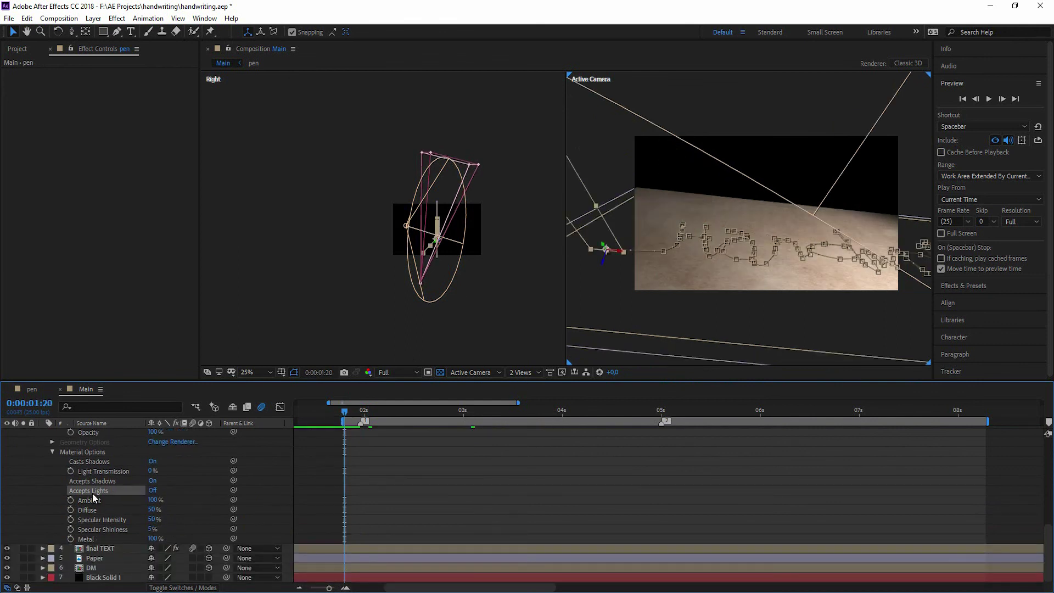
scroll(102, 485, "up", 5)
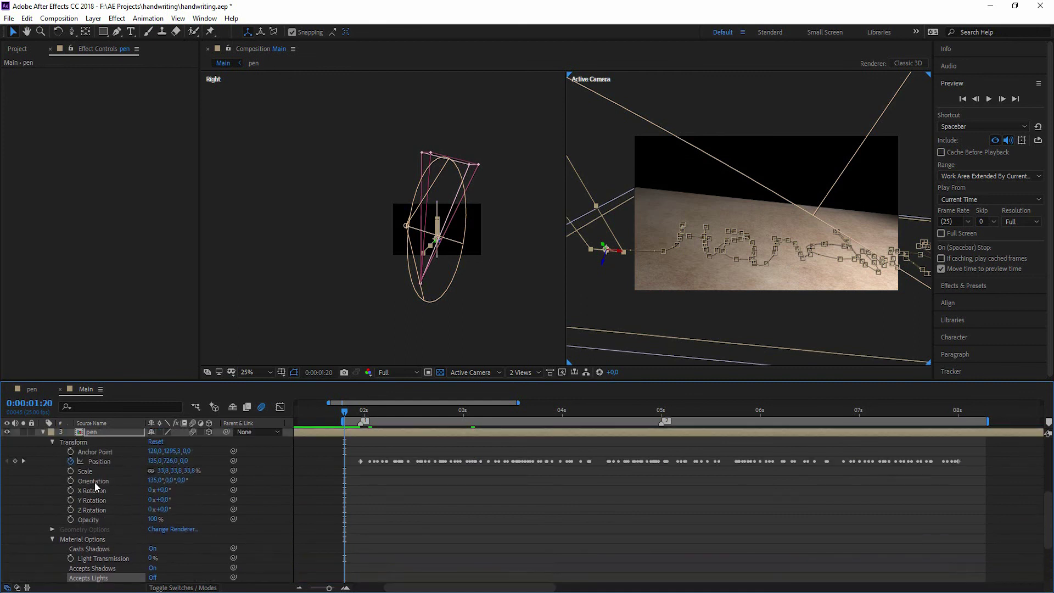
left_click(42, 432)
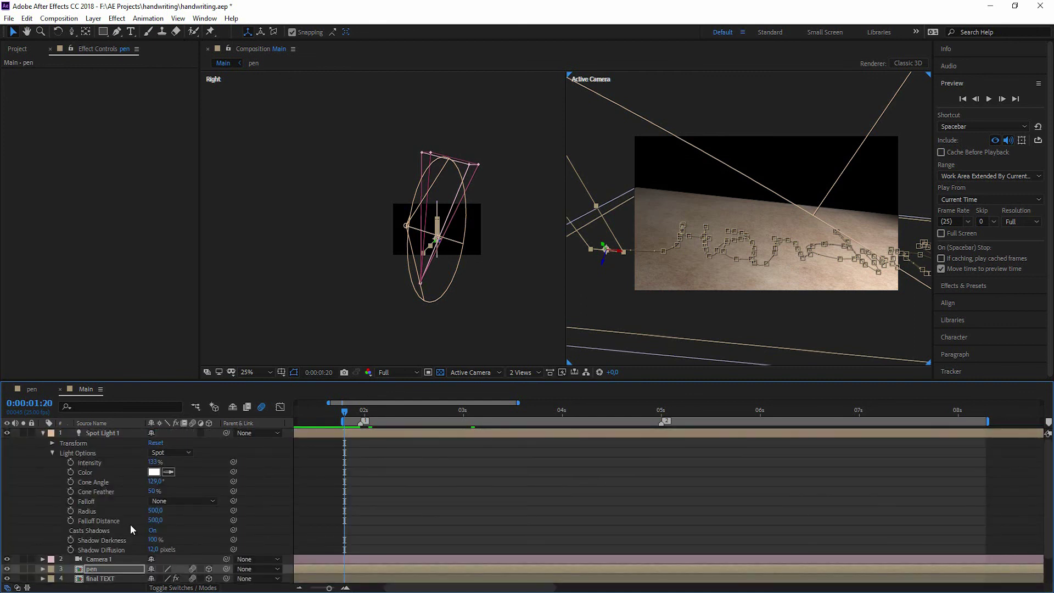
- Set Spot Light 1's Shadow Diffusion to 44 px and Shadow Darkness to 66%, then preview
left_click(154, 549)
type("44")
key("shift+Tab")
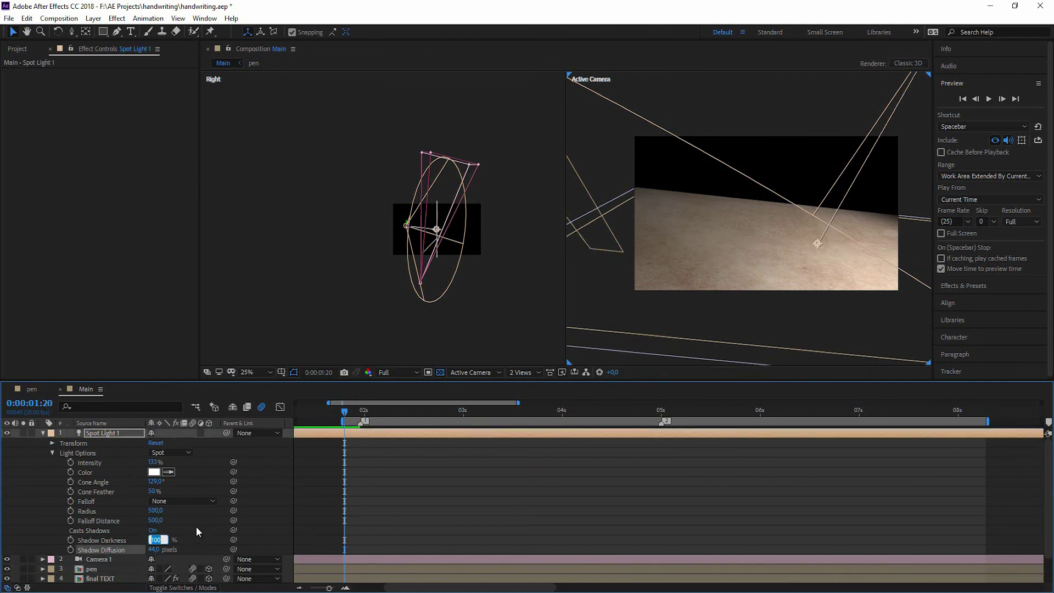
type("66")
left_click(889, 330)
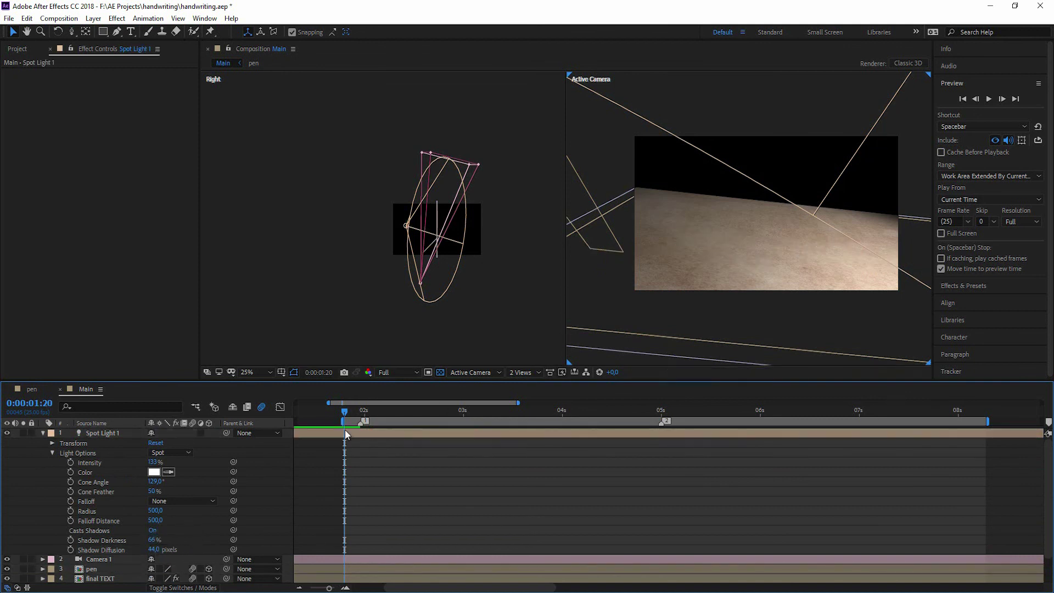
key("space")
scroll(756, 238, "down", 4)
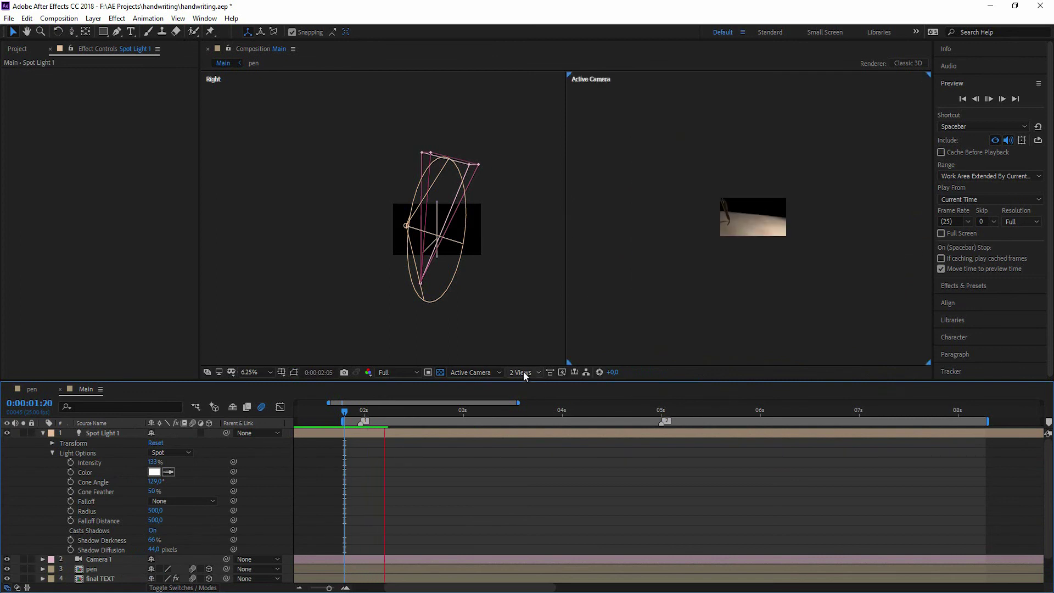
- Return to 1 View and preview the pen's soft shadow, panning to frame the paper
left_click(524, 372)
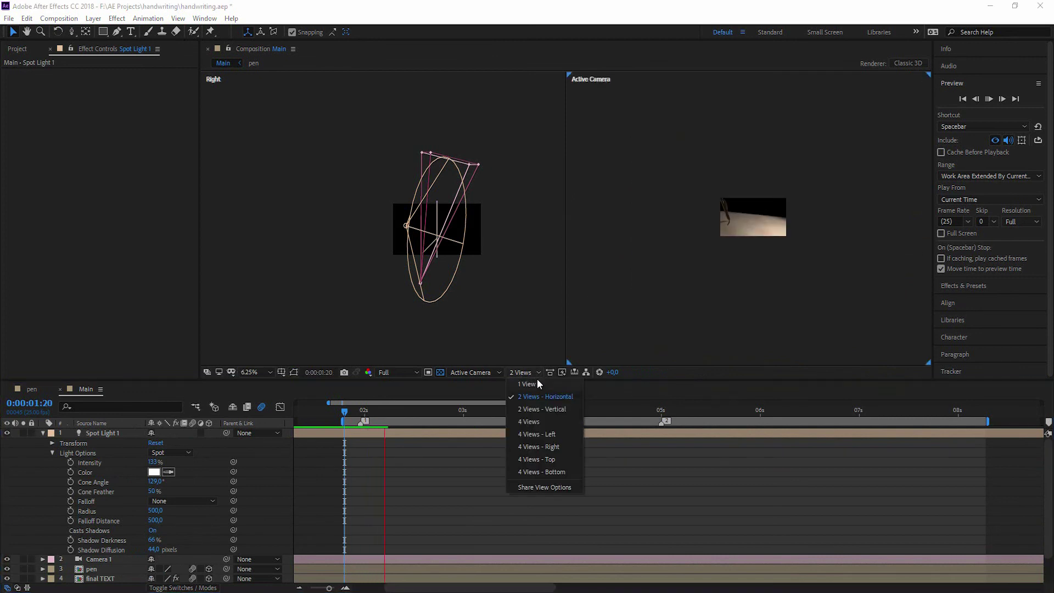
left_click(537, 381)
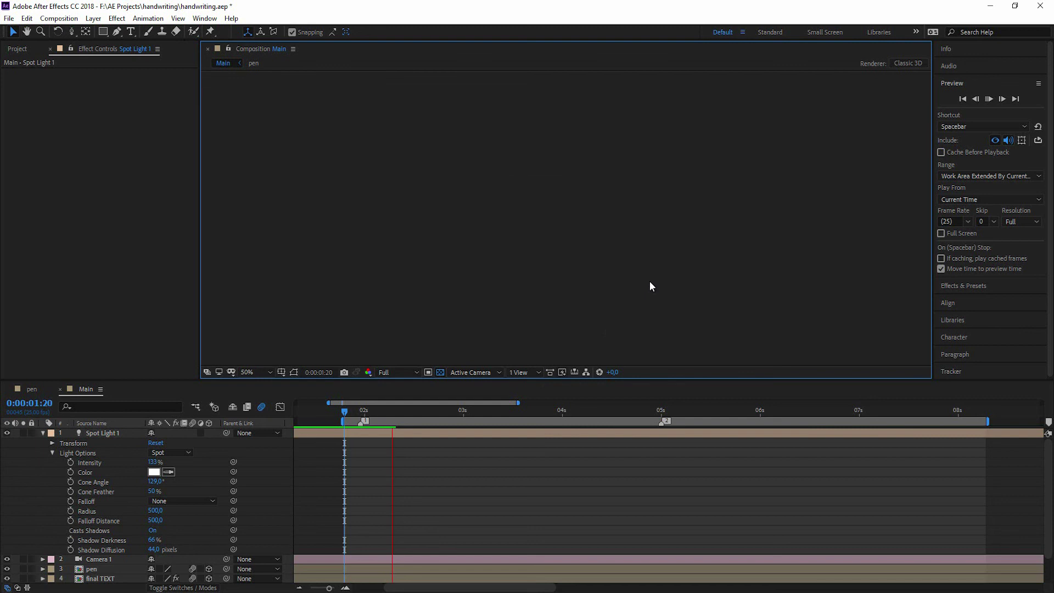
key("space")
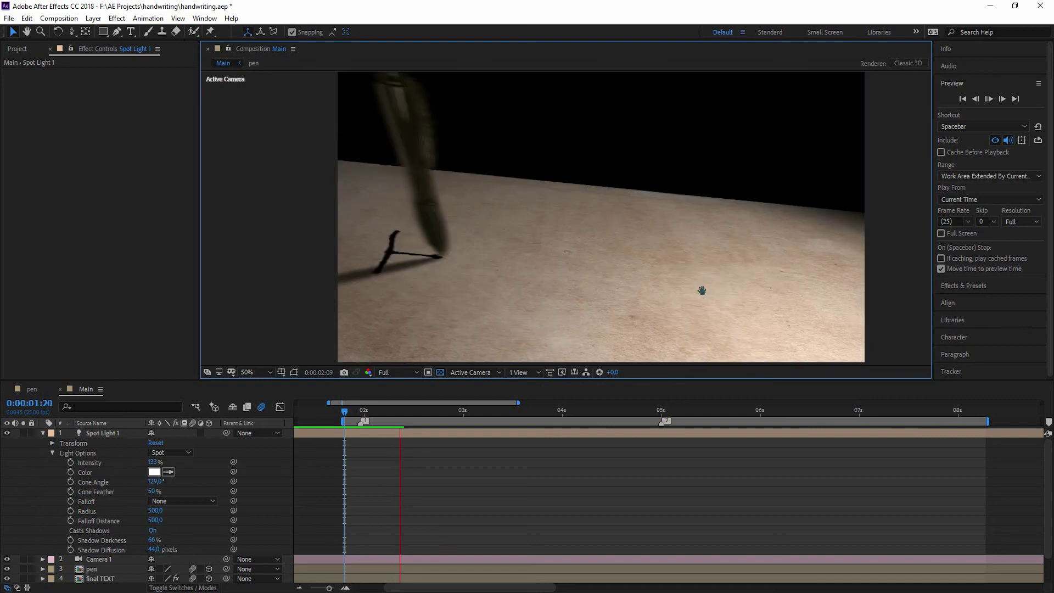
left_click_drag(702, 291, 666, 278)
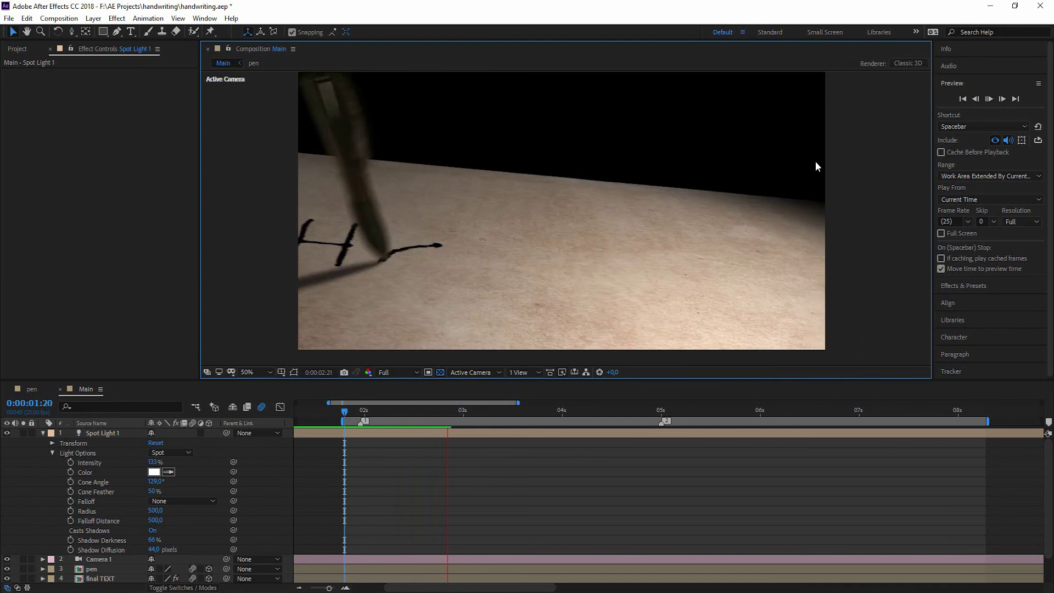
key("space")
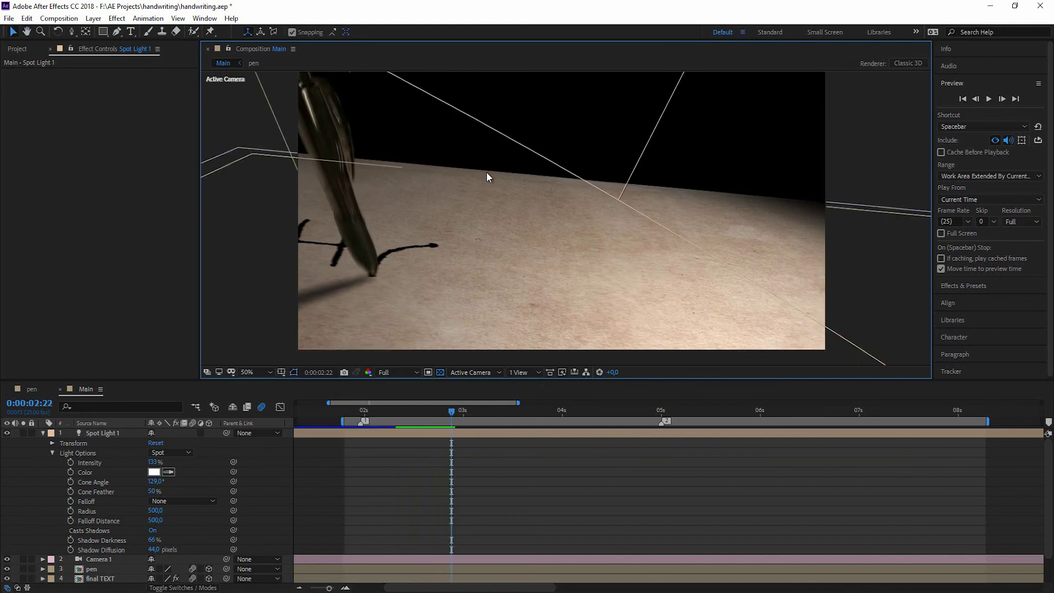
- Turn on Depth of Field in Camera 1's options and set an initial focus distance
left_click(44, 433)
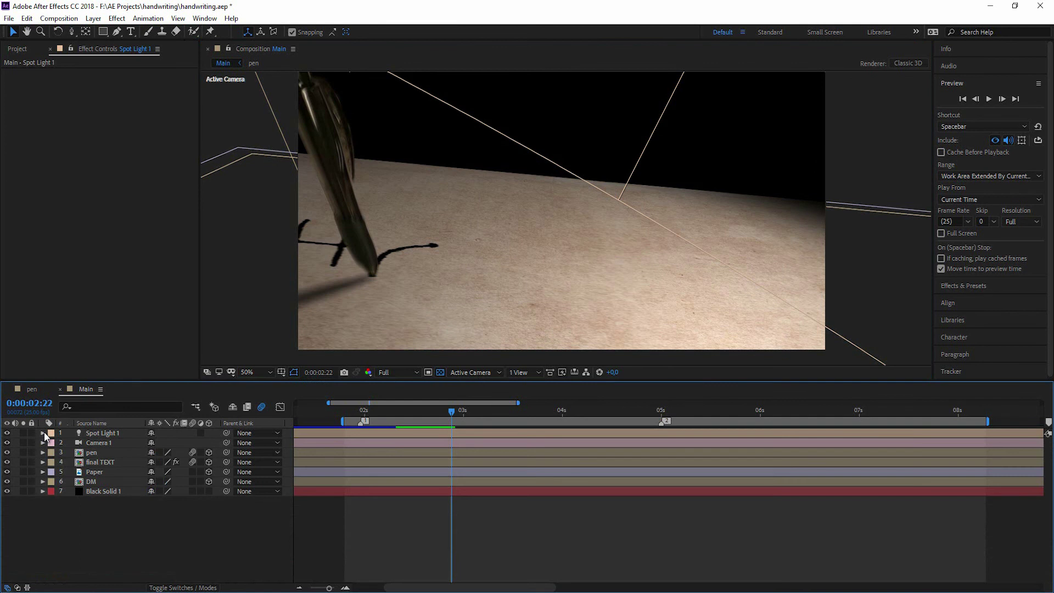
left_click(86, 444)
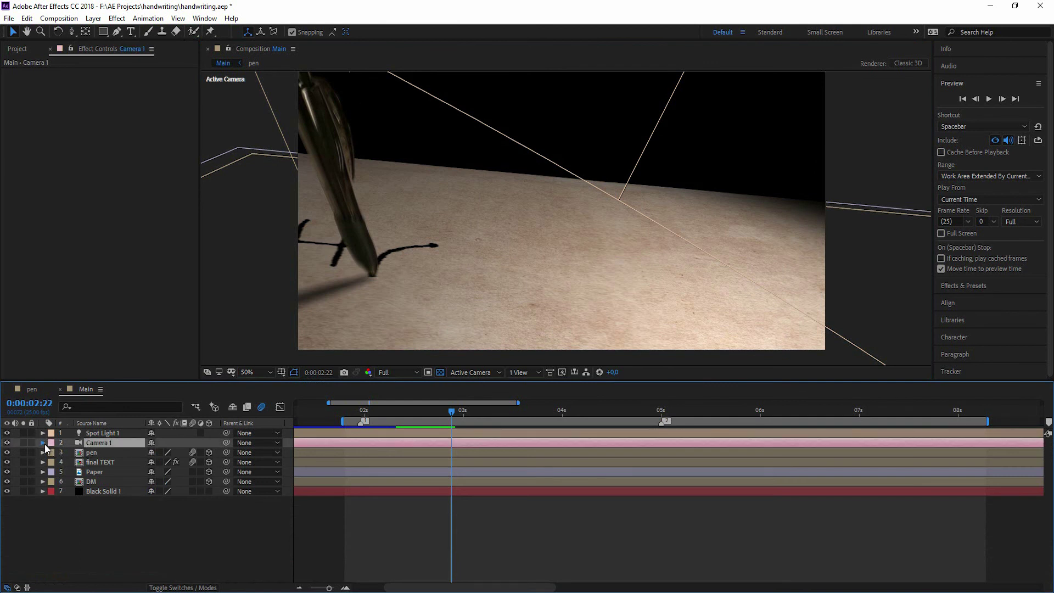
left_click(43, 442)
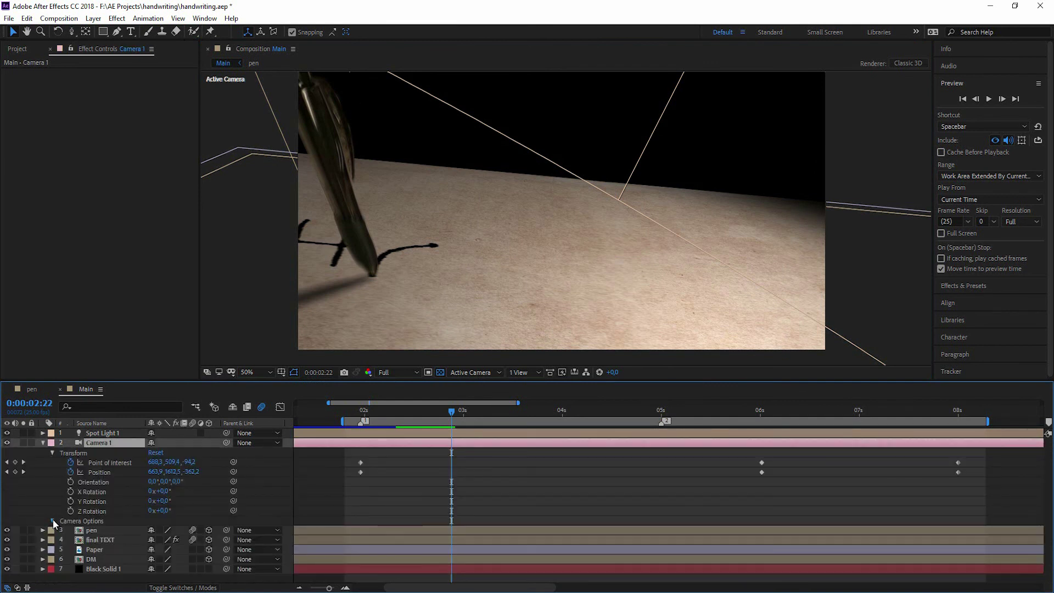
left_click(53, 519)
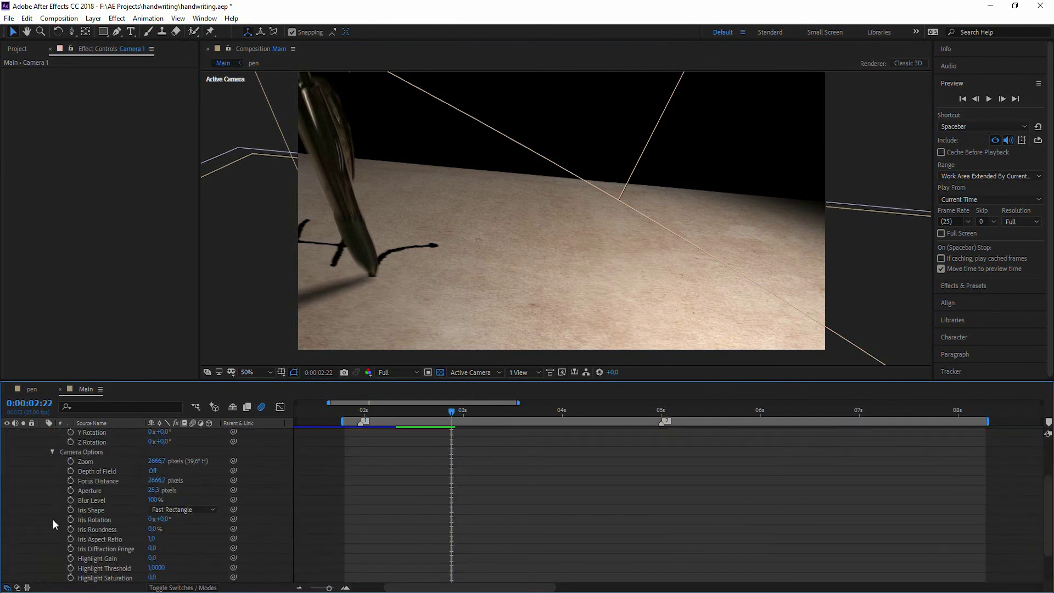
left_click(153, 471)
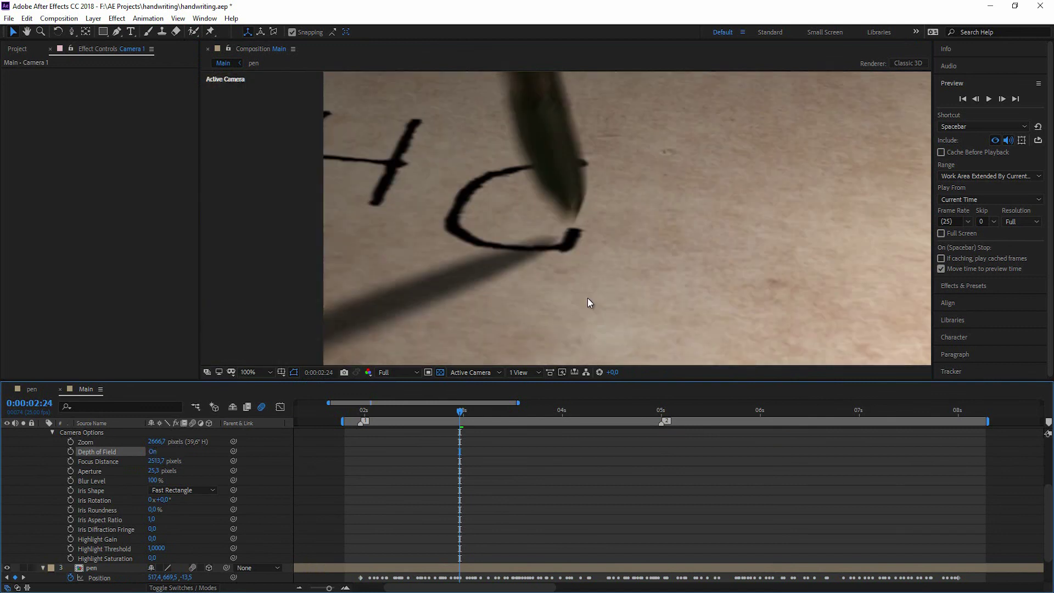
left_click_drag(157, 461, 185, 461)
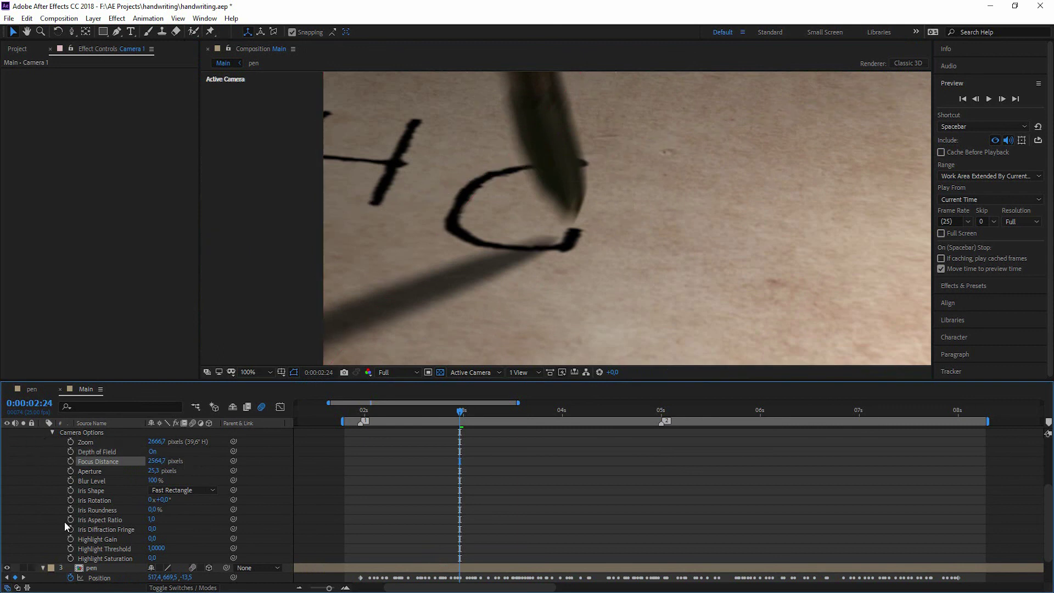
- With pen and light hidden, set Aperture 121.3 px, Focus Distance 1017.7, Blur Level 134%, then unhide the pen
left_click(7, 567)
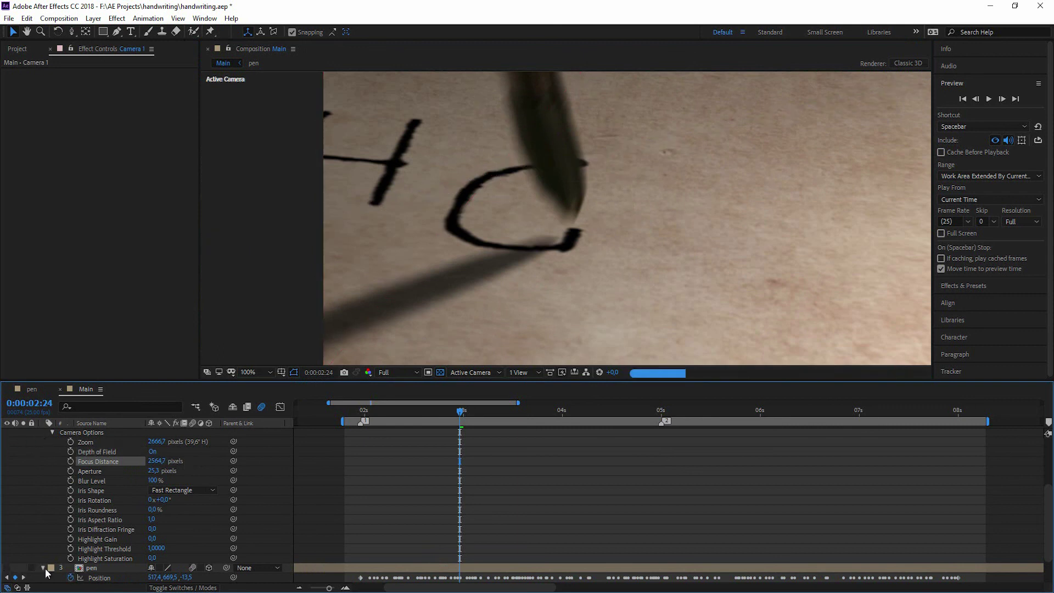
scroll(40, 499, "up", 5)
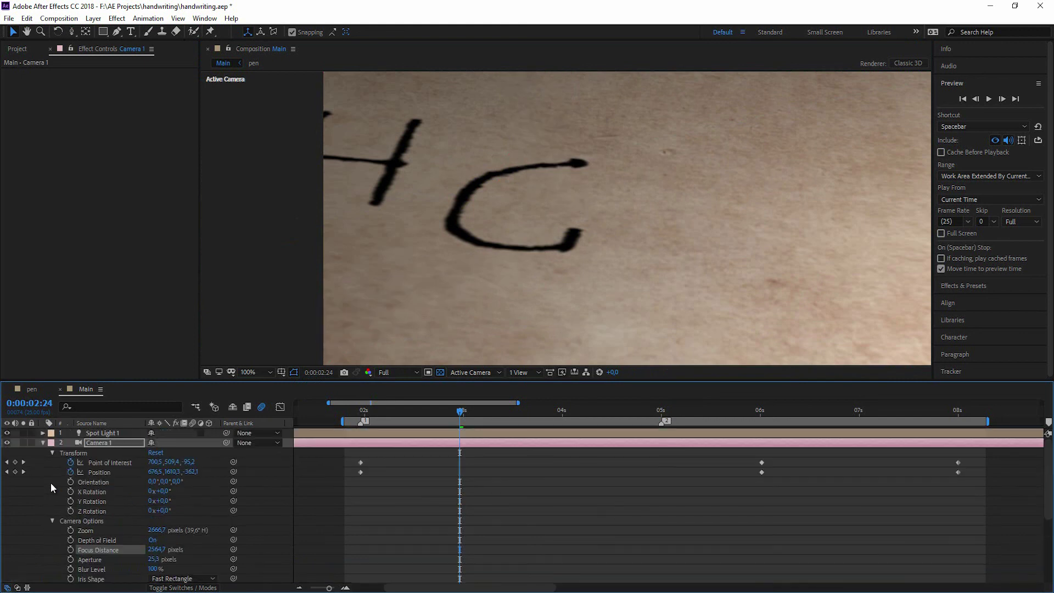
left_click(7, 433)
left_click_drag(154, 560, 178, 557)
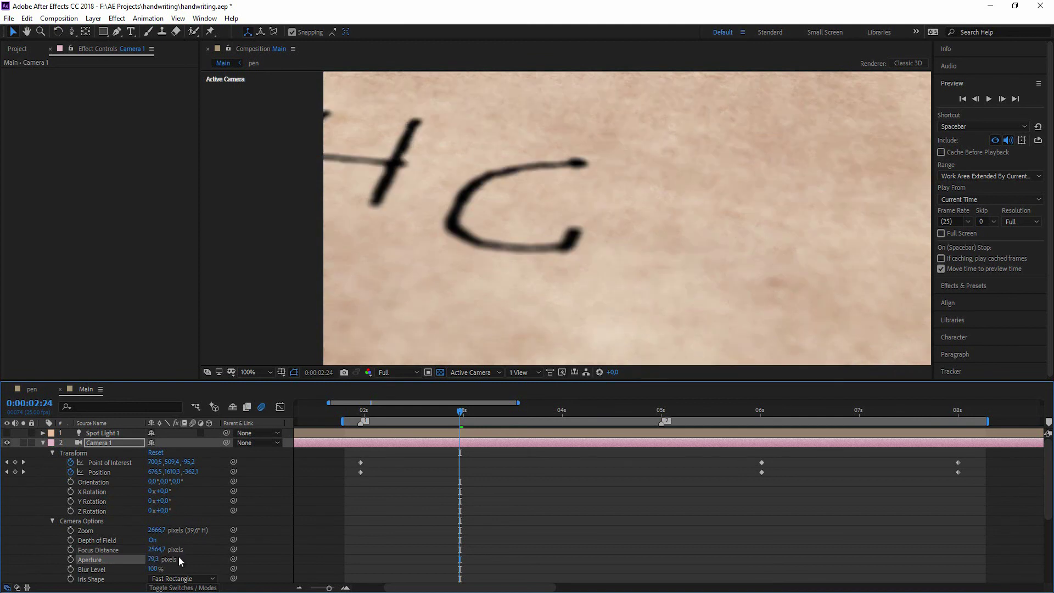
left_click_drag(157, 550, 36, 550)
left_click_drag(129, 562, 180, 562)
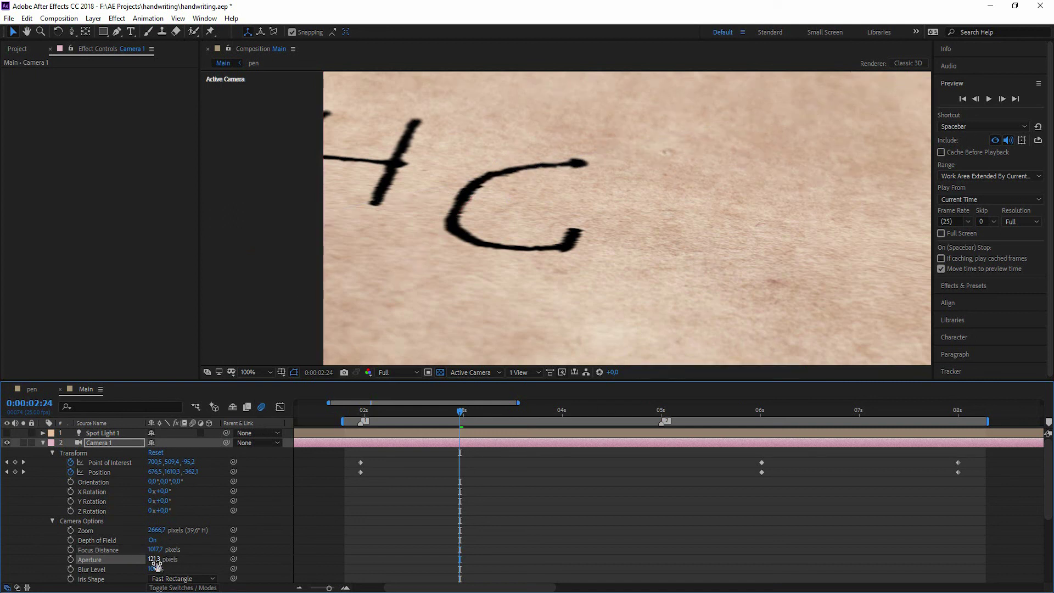
left_click_drag(156, 569, 175, 571)
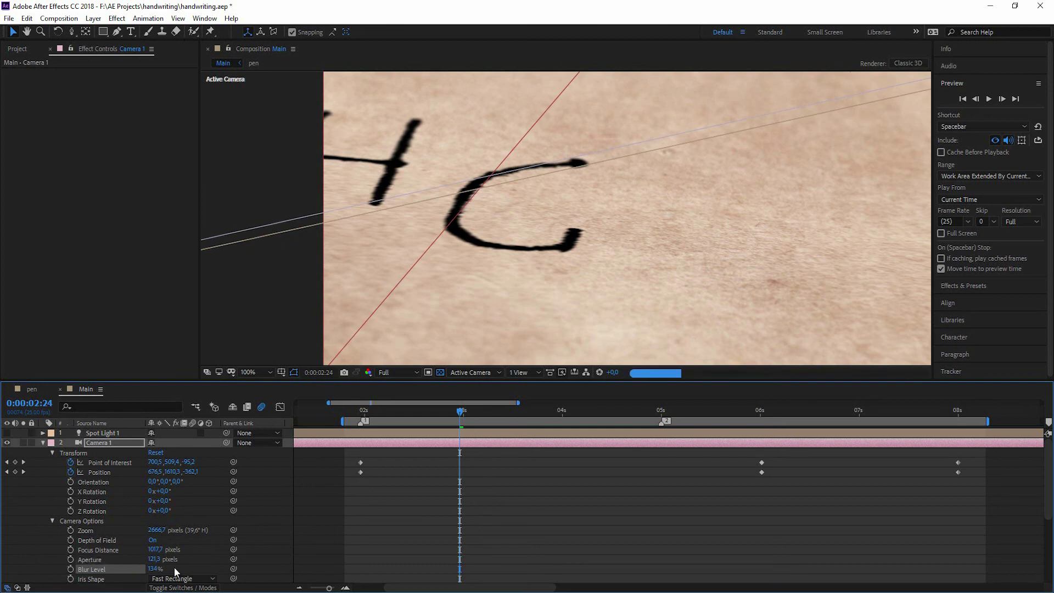
left_click(44, 443)
left_click(7, 452)
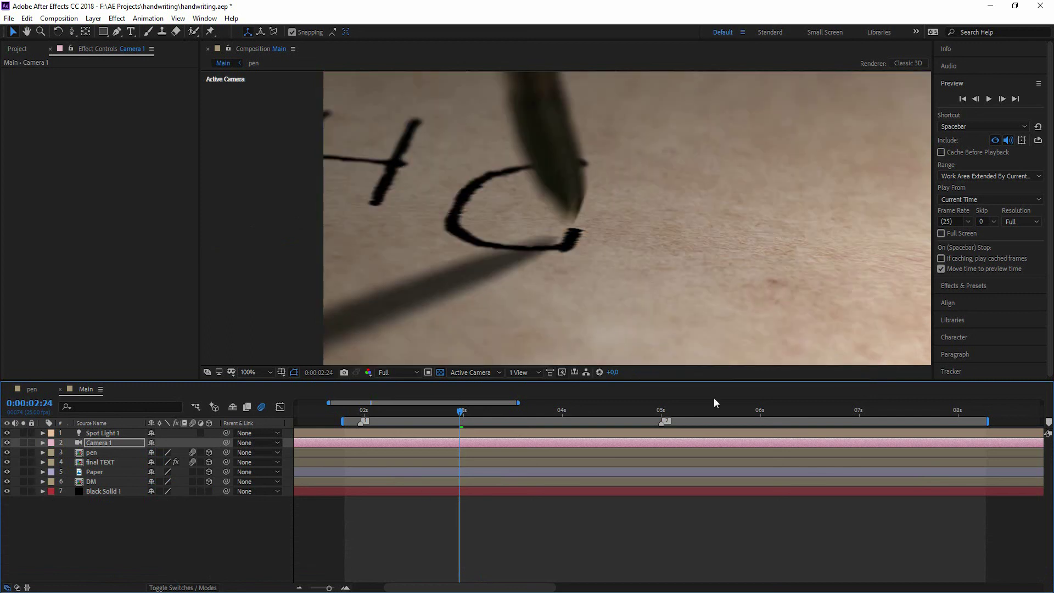
- Preview from 0:00:01:20 and stop at 0:00:06:15, expanding Camera 1's properties
left_click(344, 412)
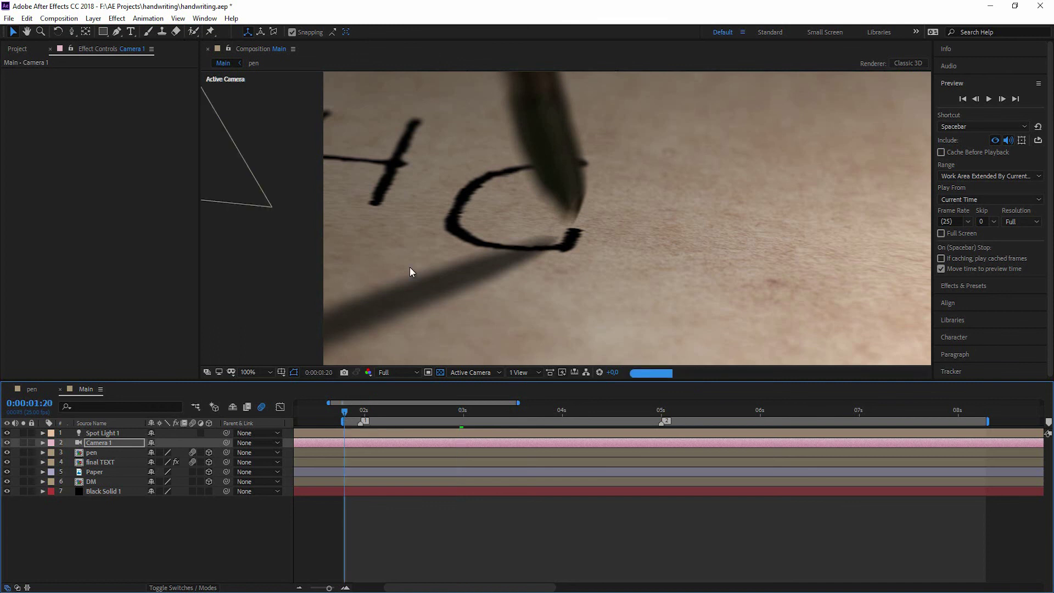
key("space")
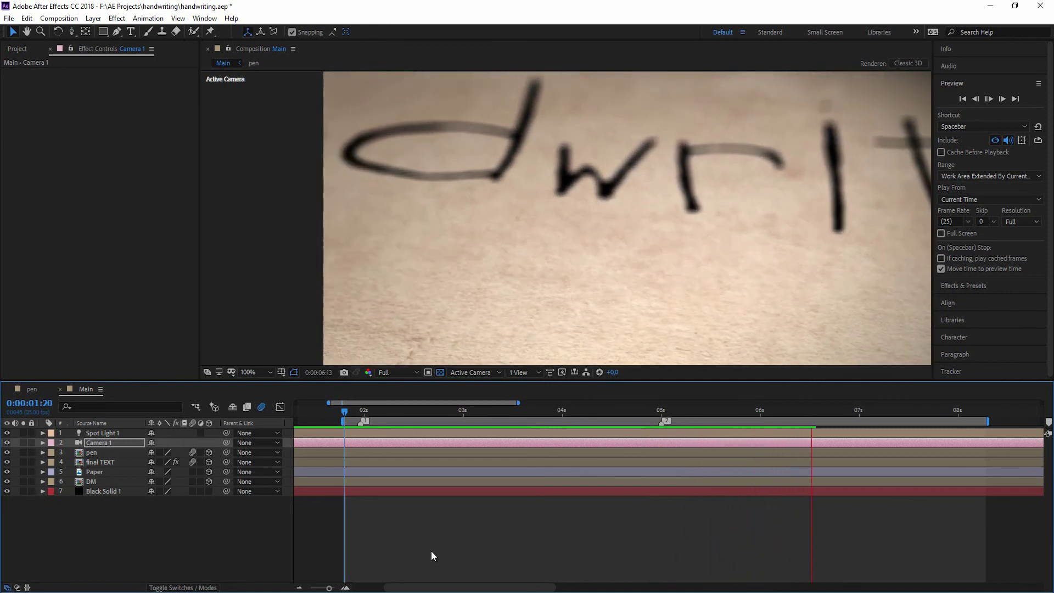
left_click(43, 442)
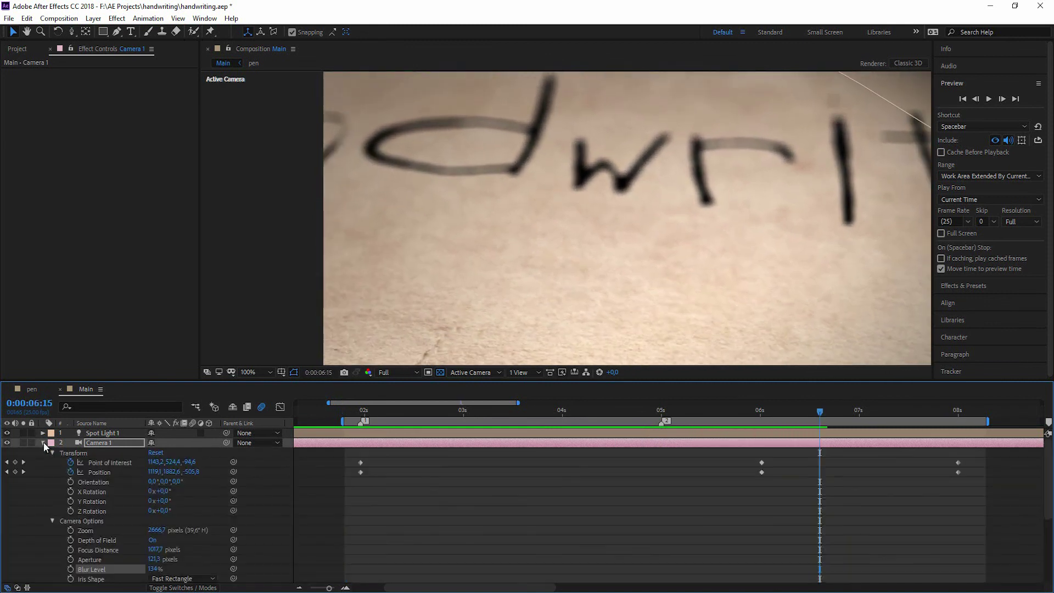
scroll(44, 442, "down", 1)
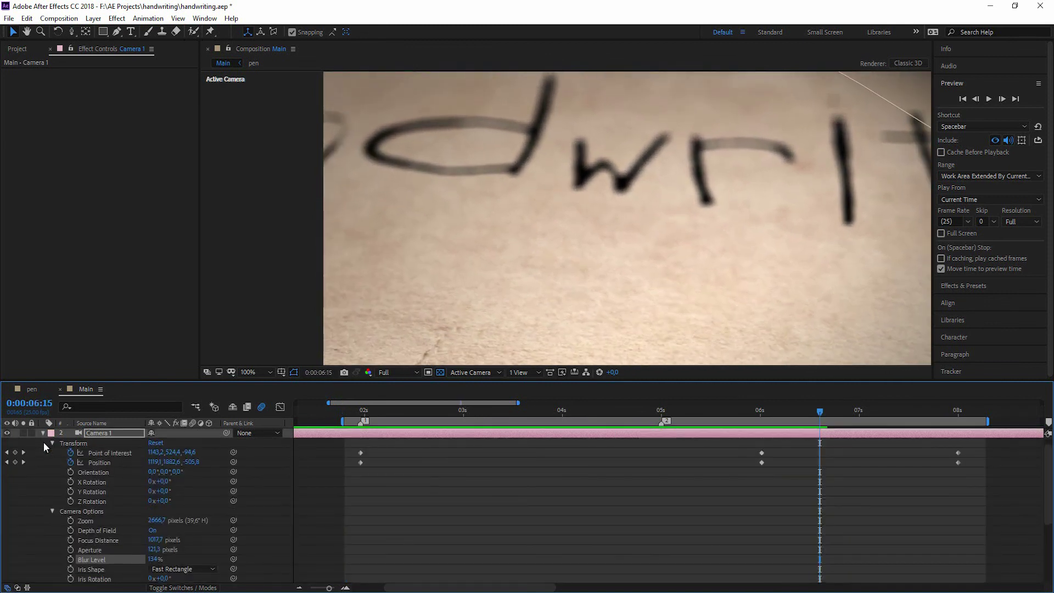
- Keyframe Camera 1's Focus Distance from 1017.7 at 0:00:06:15 to 1746.7 at 0:00:08:06
left_click(70, 539)
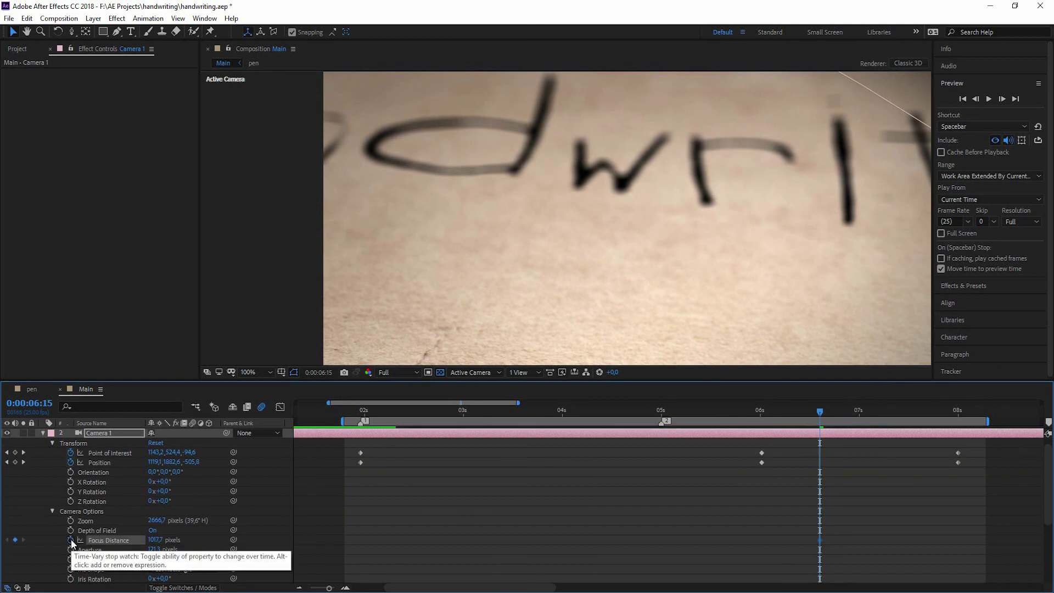
left_click(960, 419)
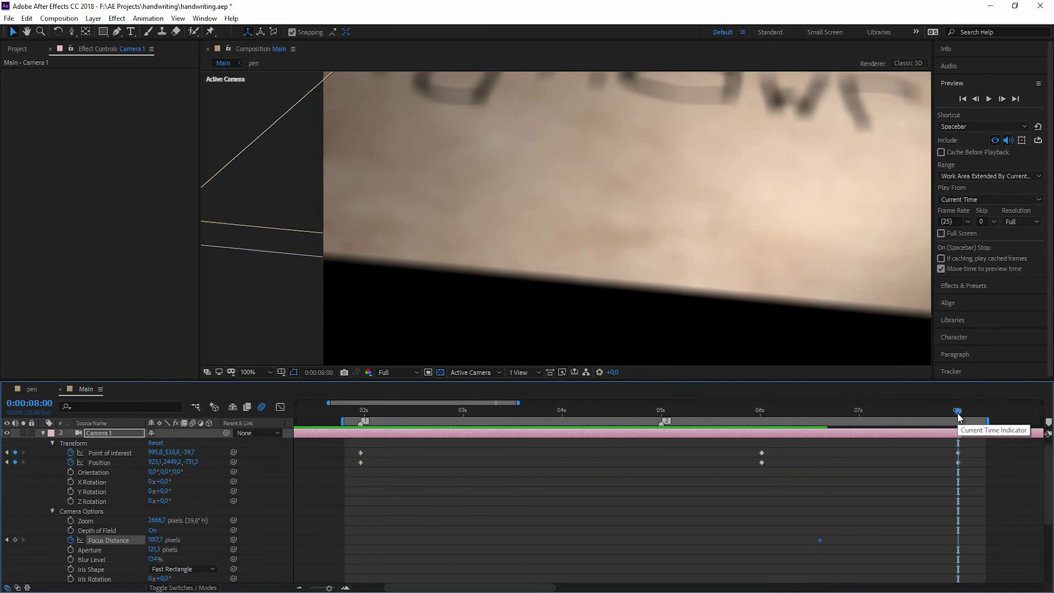
left_click_drag(960, 419, 981, 412)
key("comma")
left_click_drag(160, 540, 155, 543)
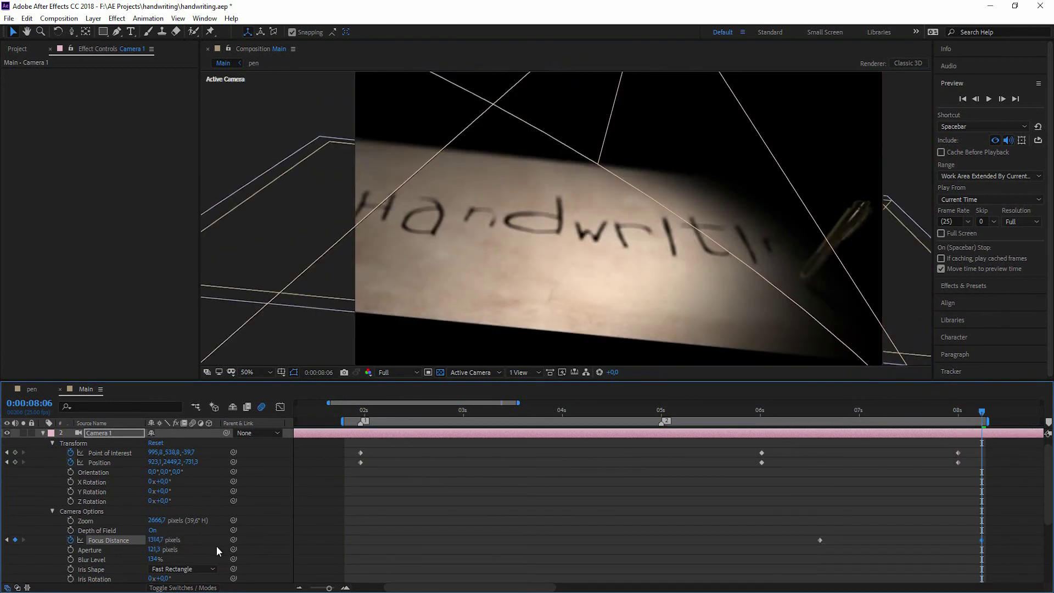
left_click_drag(156, 540, 610, 513)
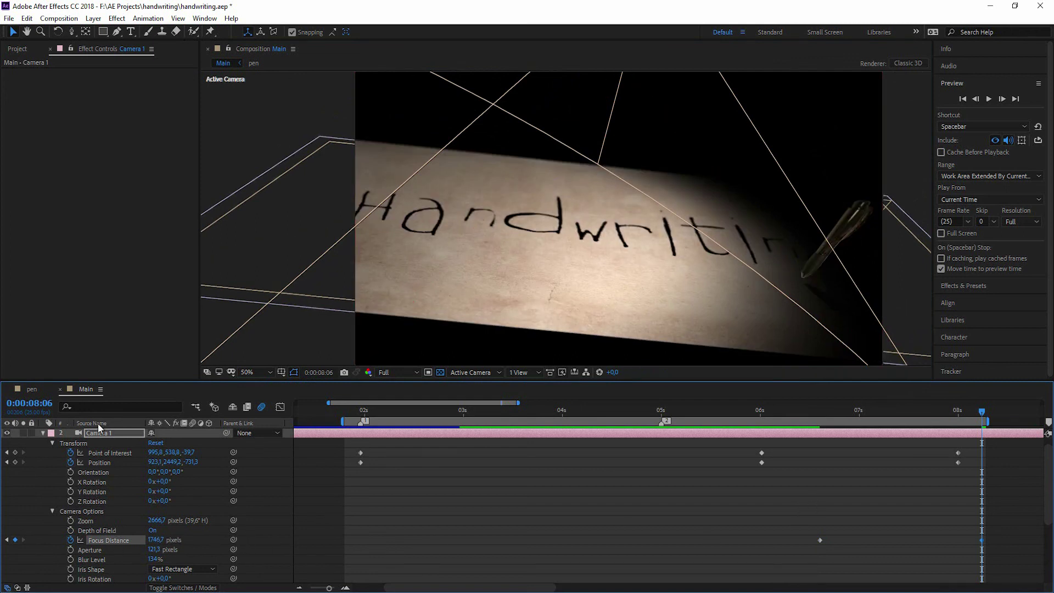
scroll(110, 461, "down", 5)
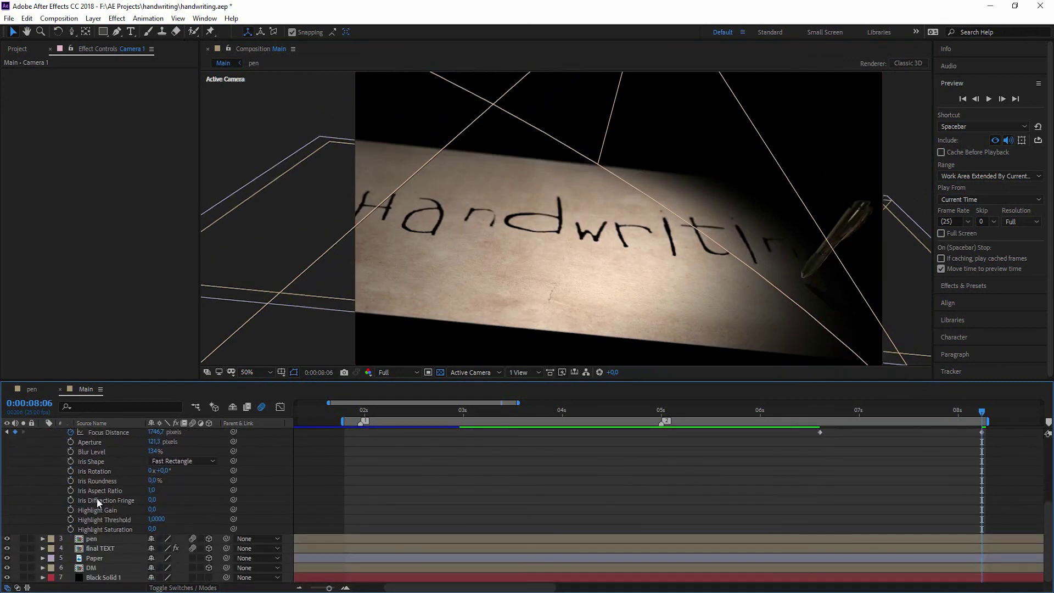
left_click(90, 538)
key("ctrl+Up")
key("ctrl+Up")
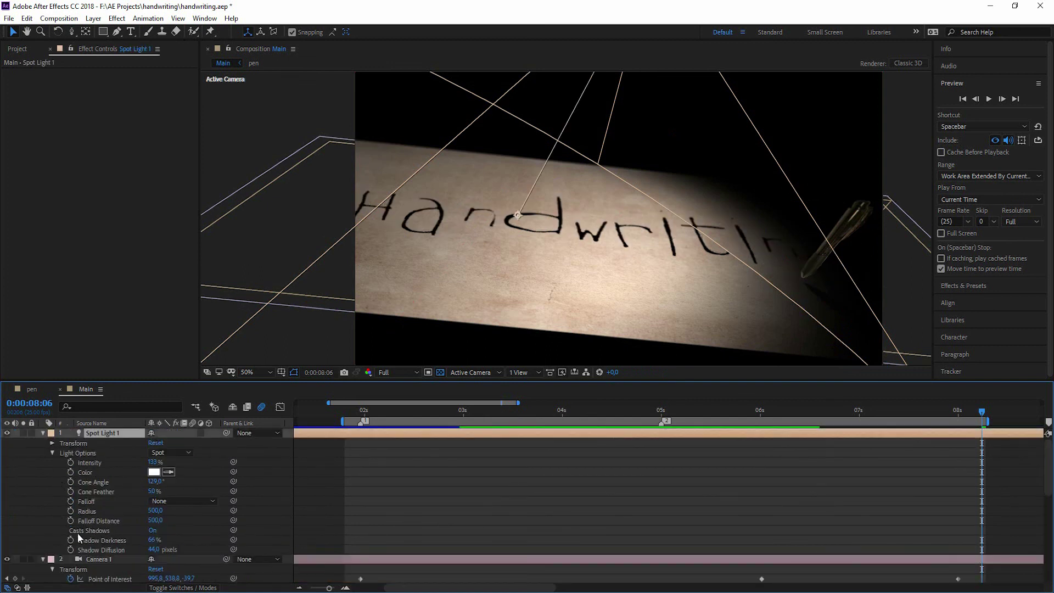
- Widen Spot Light 1's cone angle to 167°, then collapse the light and camera properties
left_click_drag(156, 481, 174, 483)
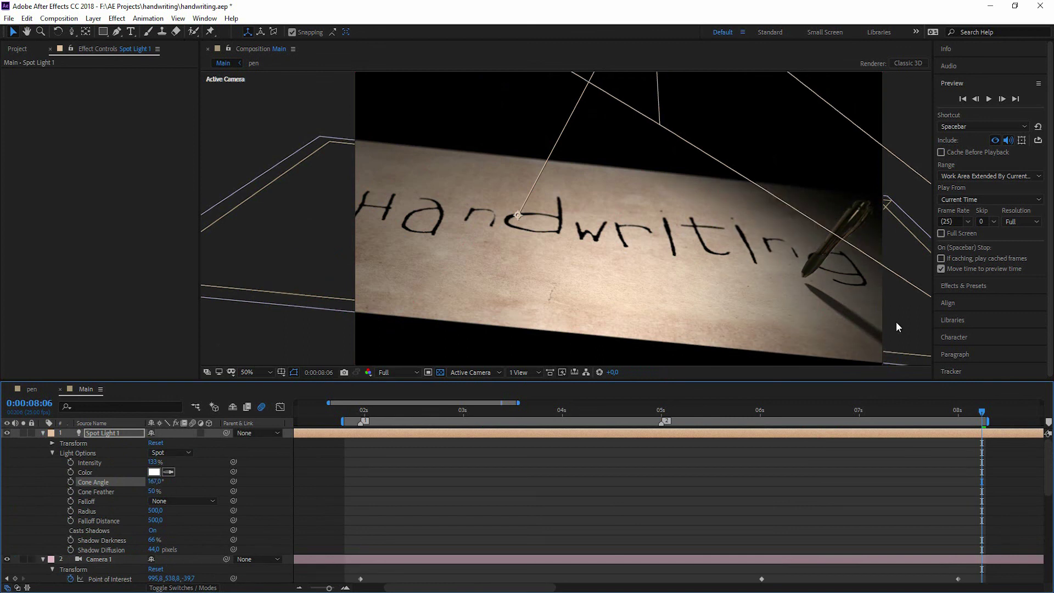
left_click(42, 433)
left_click(43, 443)
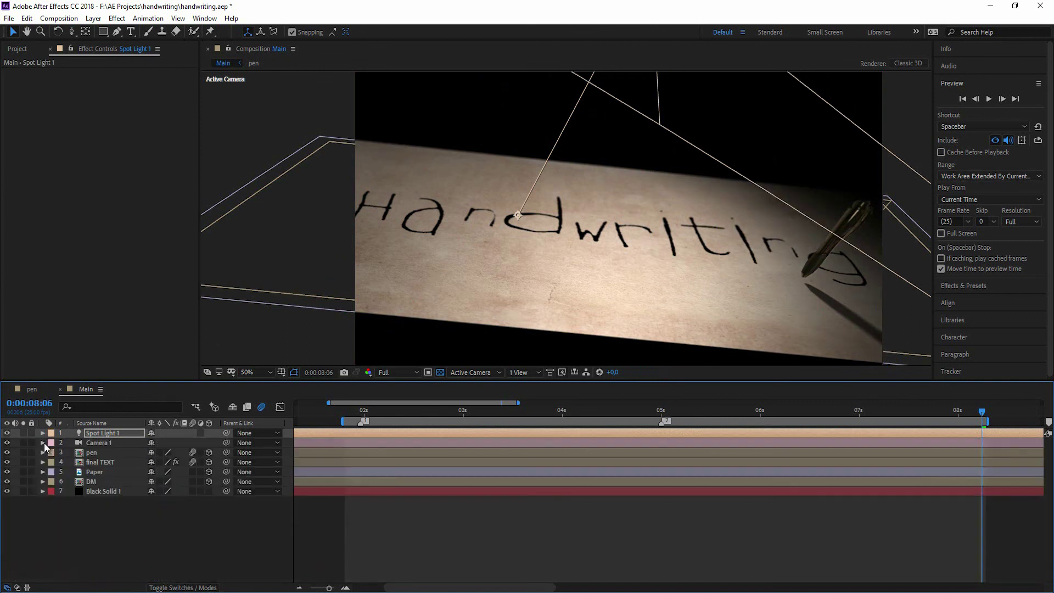
- Add a pen Position keyframe at 0:00:08:03 at (1466, 1148, -392), lifting the pen off the paper
left_click(78, 454)
key("p")
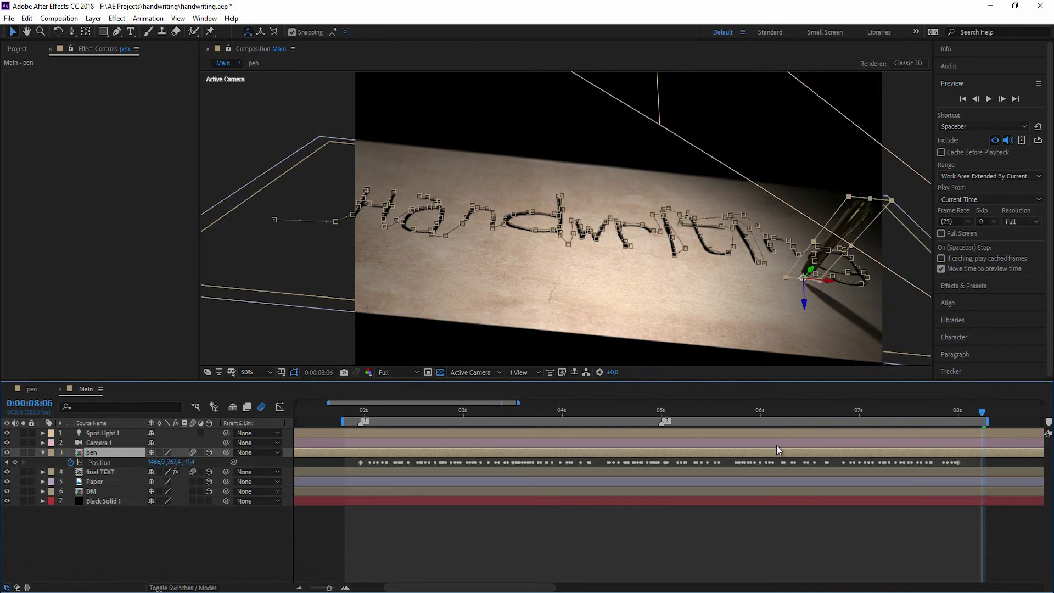
left_click(963, 417)
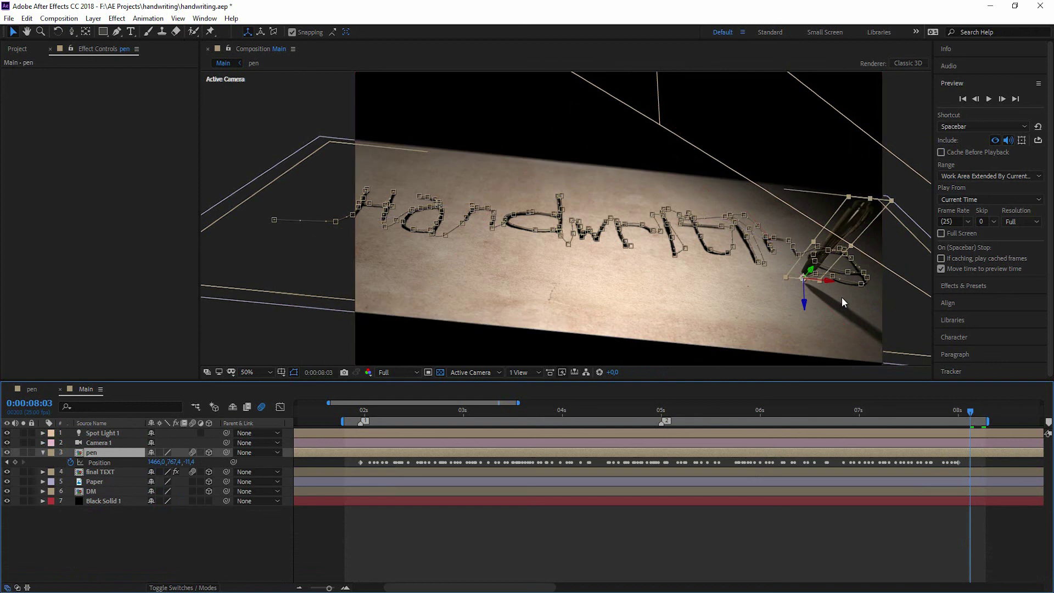
left_click_drag(812, 273, 912, 159)
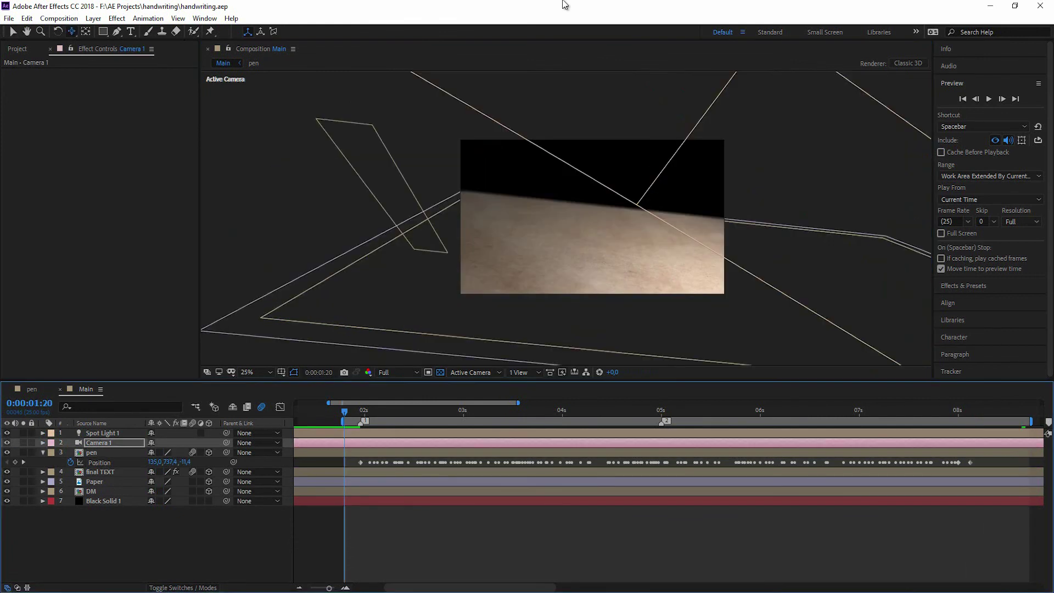
- Select Spot Light 1 and reveal its Light Options to review the 133% intensity and 167° cone
left_click(94, 430)
left_click(42, 433)
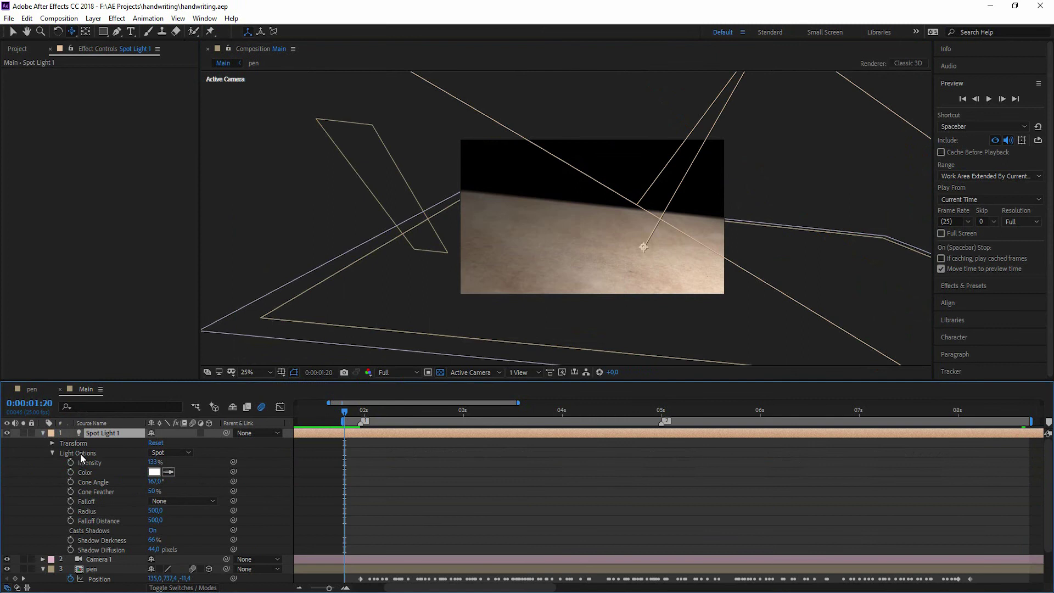